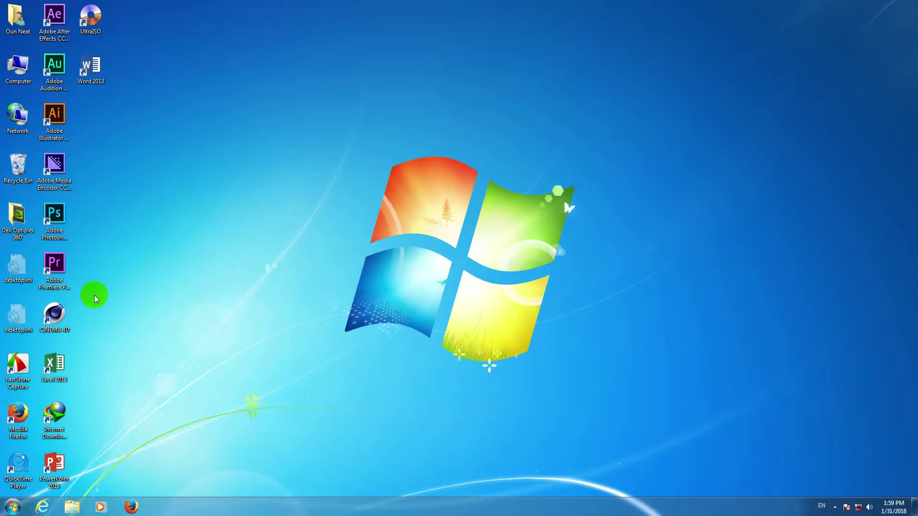
- Launch Adobe Premiere Pro CC 2017 from the desktop and reposition its Start window
{"action": "left_click", "coordinate": [66, 273]}
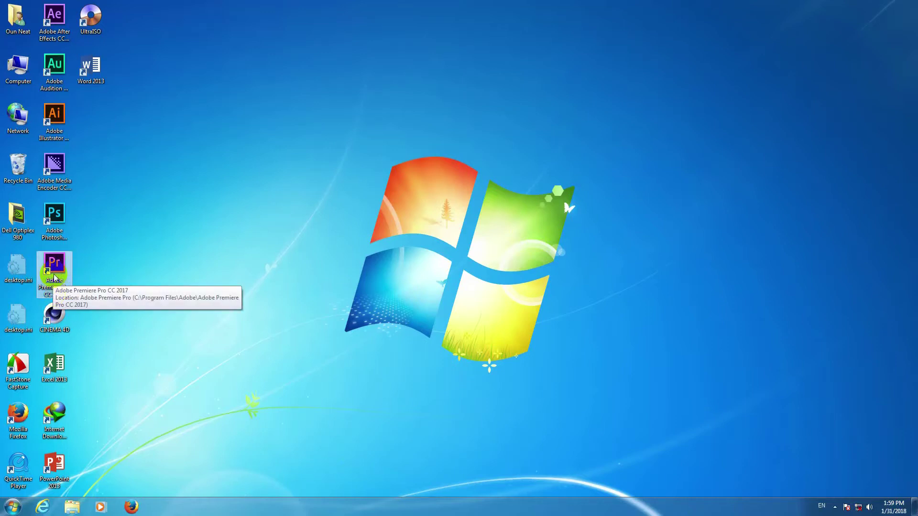
{"action": "double_click", "coordinate": [54, 274]}
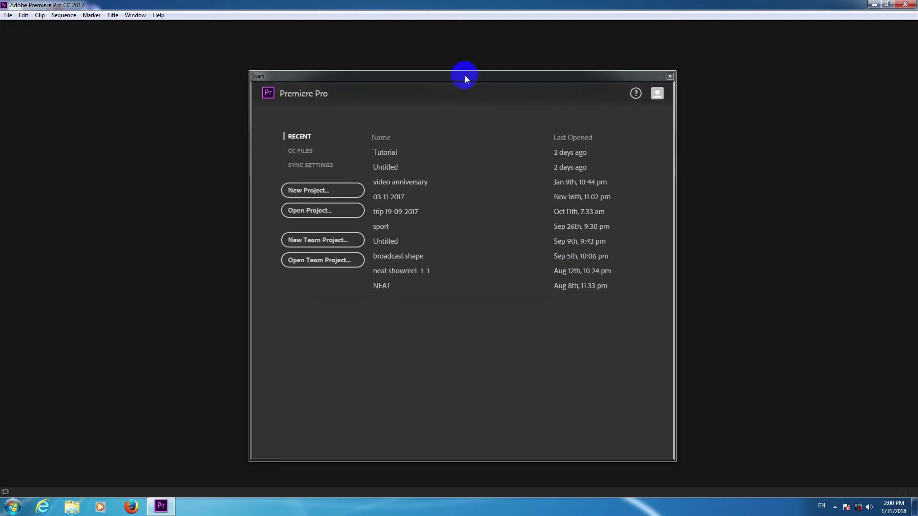
{"action": "left_click_drag", "start_coordinate": [464, 76], "coordinate": [458, 61]}
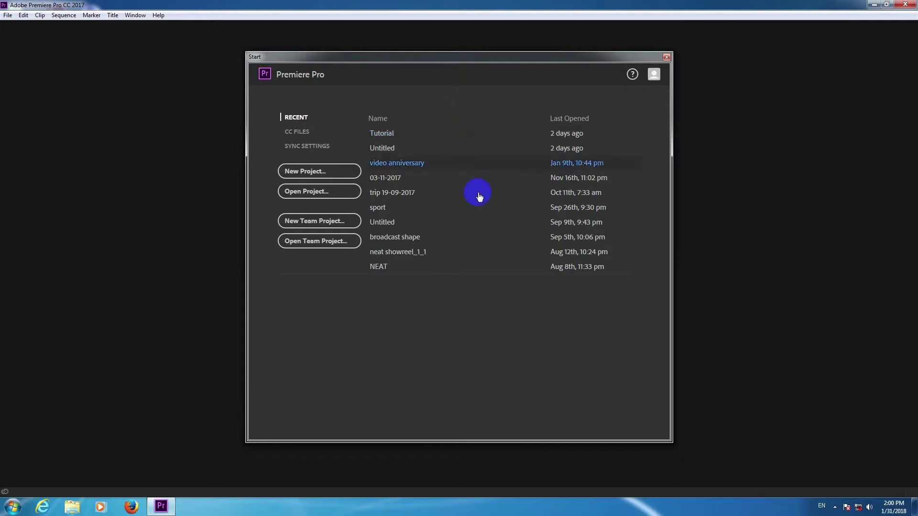
{"action": "left_click", "coordinate": [423, 66]}
{"action": "left_click_drag", "start_coordinate": [422, 66], "coordinate": [414, 48]}
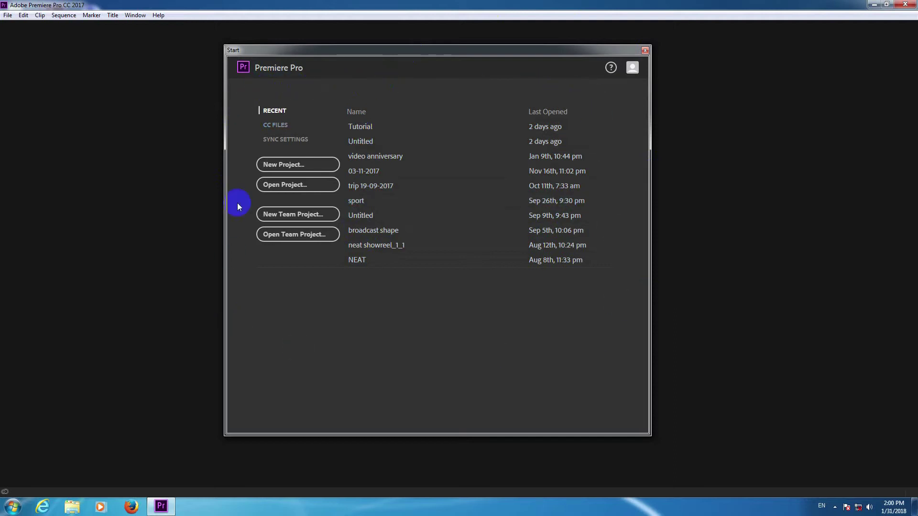
- Start a new project and name it NEAT
{"action": "left_click", "coordinate": [272, 170]}
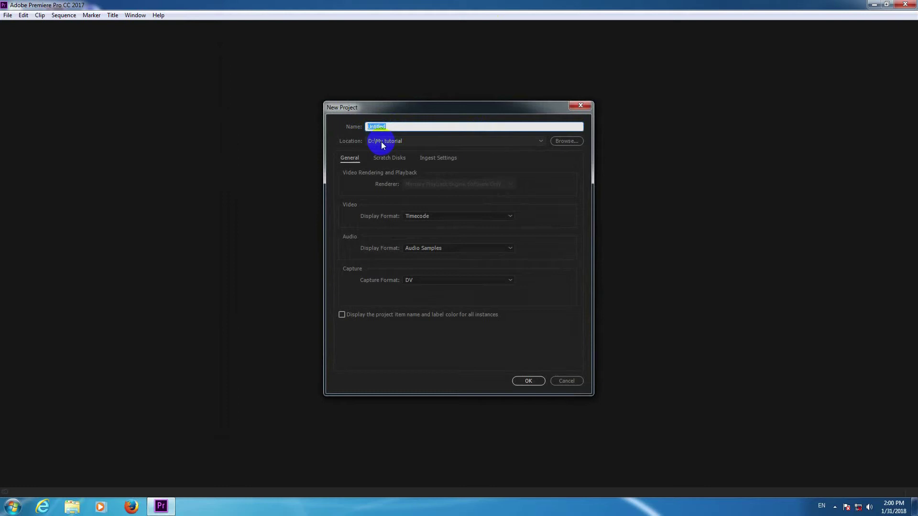
{"action": "type", "text": "n"}
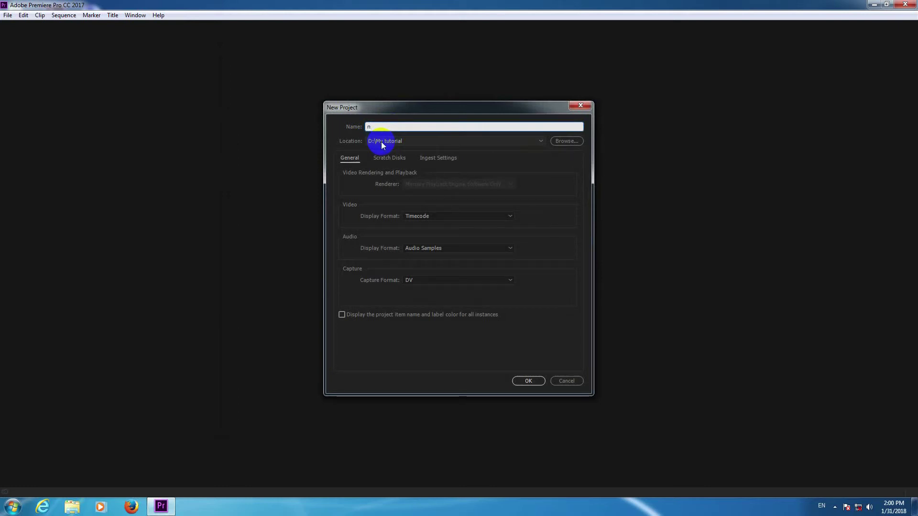
{"action": "type", "text": "NEAT"}
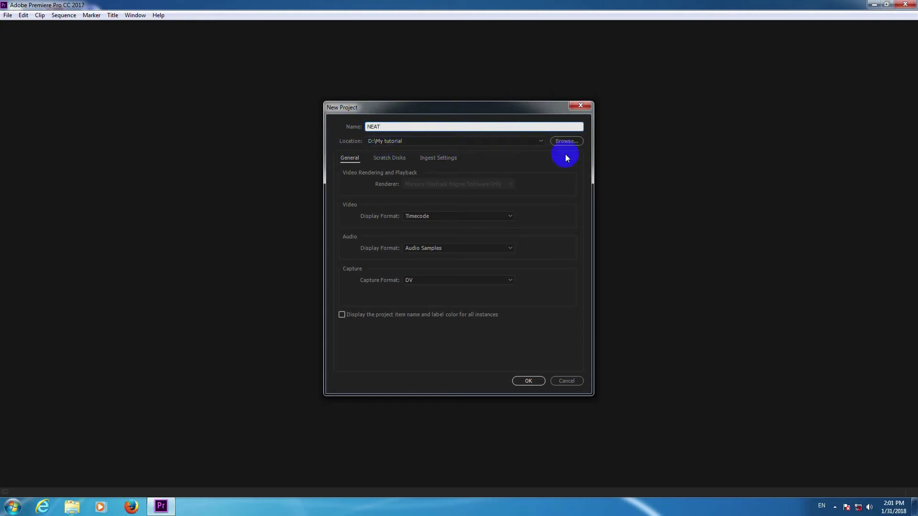
- Browse for the project location and add a new folder in the root of the D: drive
{"action": "left_click", "coordinate": [567, 142]}
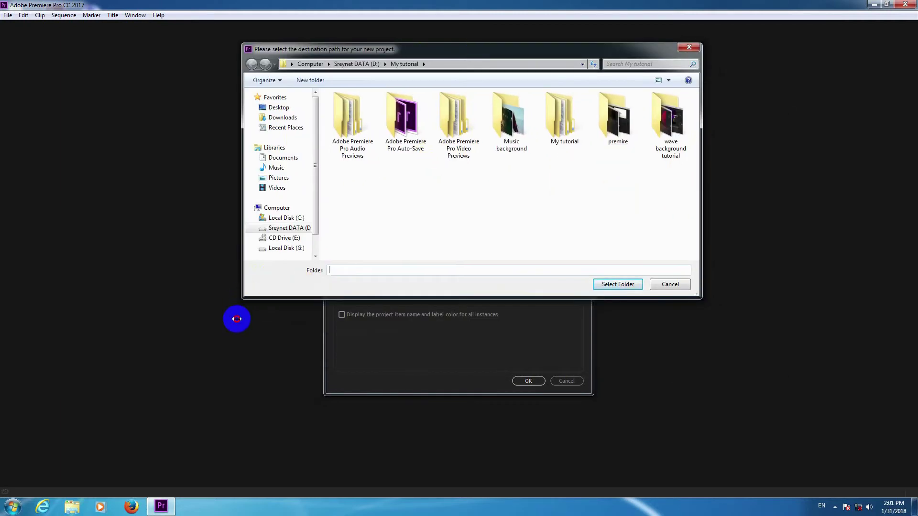
{"action": "left_click_drag", "start_coordinate": [282, 299], "coordinate": [286, 355]}
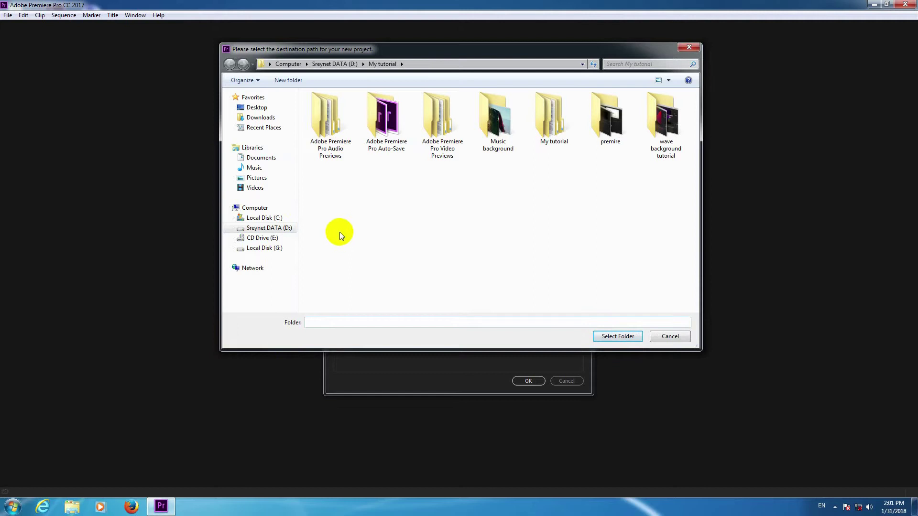
{"action": "left_click", "coordinate": [280, 229]}
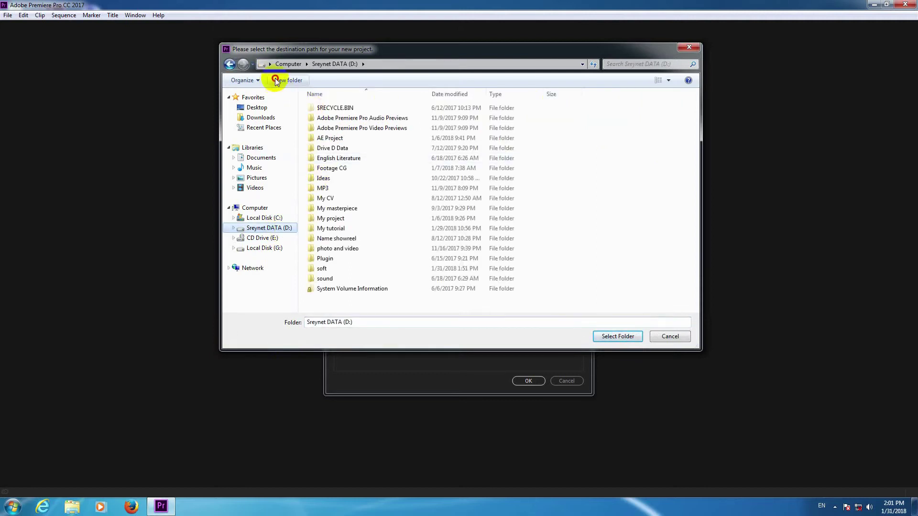
{"action": "left_click", "coordinate": [289, 80]}
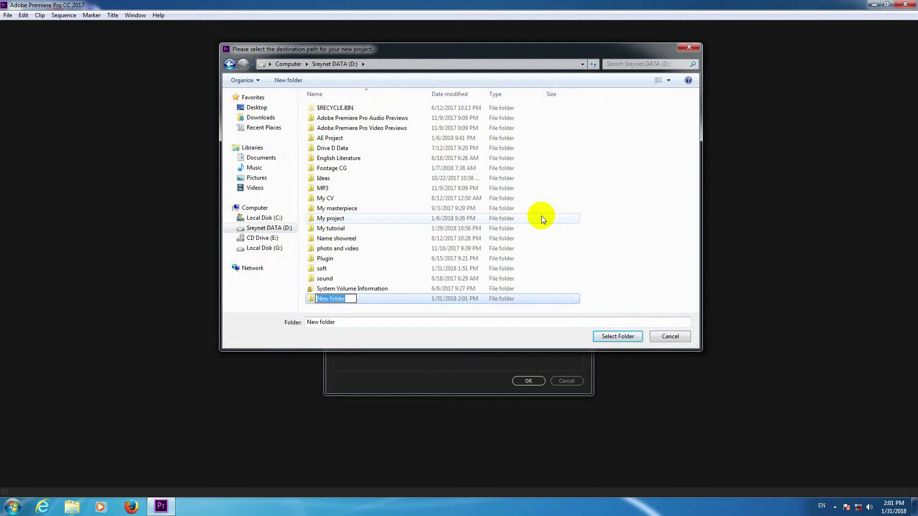
{"action": "left_click", "coordinate": [598, 308]}
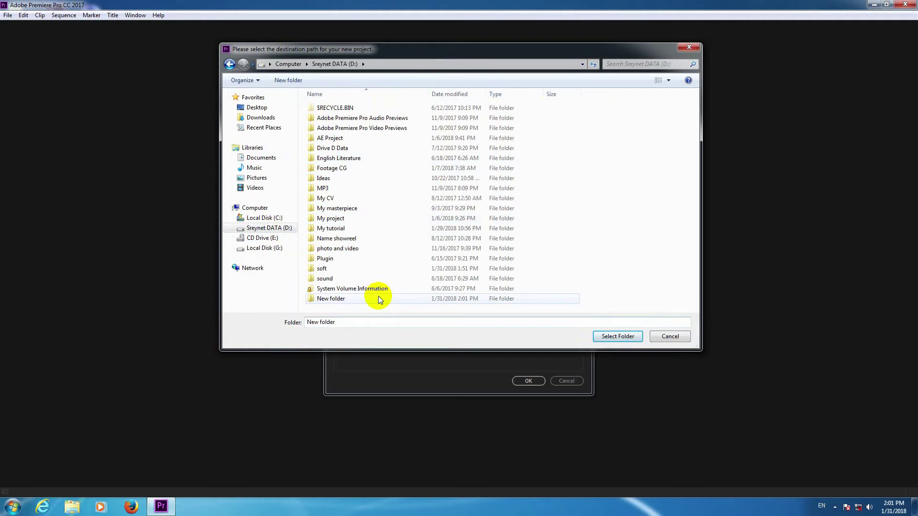
- Rename the new folder on the D: drive as Neat
{"action": "left_click", "coordinate": [377, 298]}
{"action": "left_click", "coordinate": [354, 299]}
{"action": "key", "text": "BackSpace"}
{"action": "key", "text": "BackSpace"}
{"action": "key", "text": "BackSpace"}
{"action": "key", "text": "BackSpace"}
{"action": "key", "text": "BackSpace"}
{"action": "key", "text": "BackSpace"}
{"action": "key", "text": "BackSpace"}
{"action": "key", "text": "BackSpace"}
{"action": "key", "text": "BackSpace"}
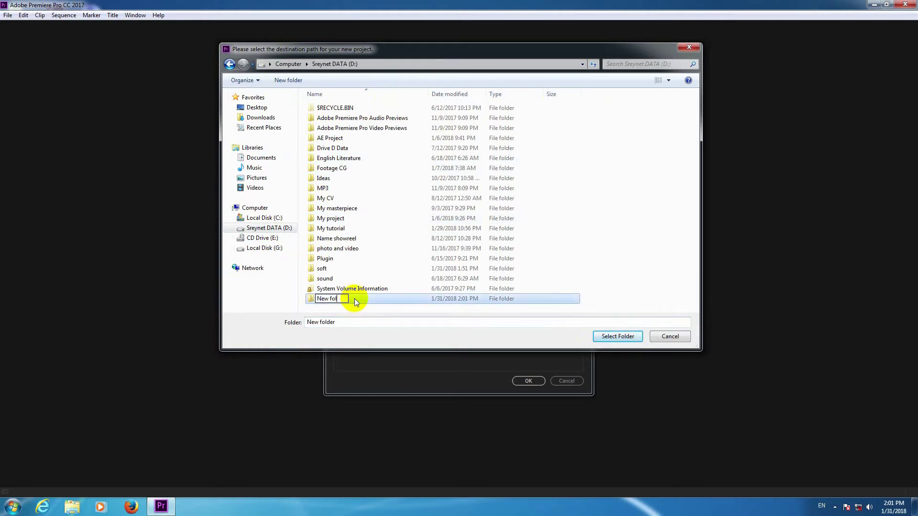
{"action": "type", "text": "NN"}
{"action": "key", "text": "BackSpace"}
{"action": "type", "text": "eat"}
{"action": "key", "text": "Return"}
- Use the D:\Neat folder as the project location and create the project with the default settings
{"action": "left_click", "coordinate": [617, 336]}
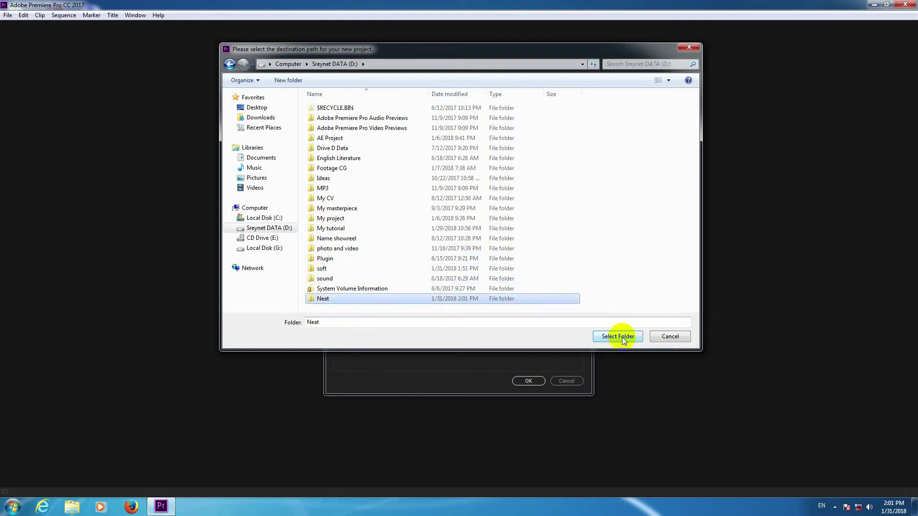
{"action": "left_click_drag", "start_coordinate": [485, 110], "coordinate": [459, 83]}
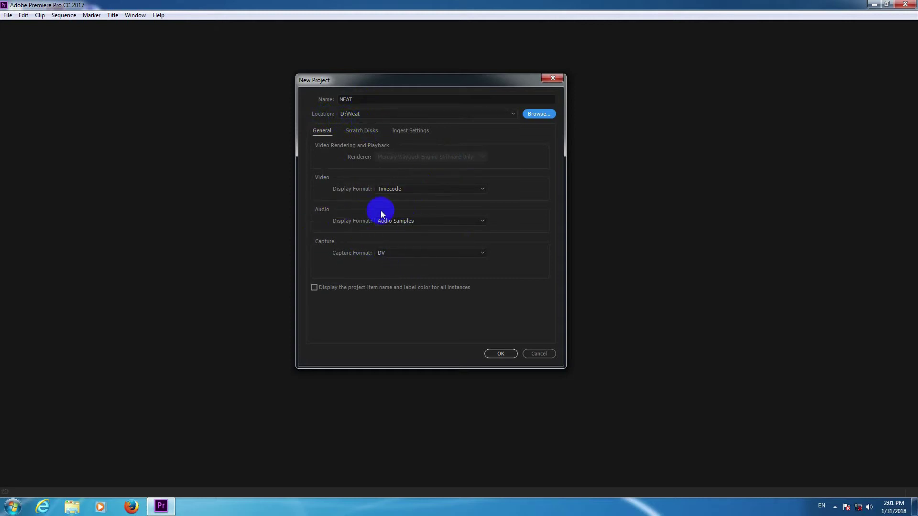
{"action": "left_click", "coordinate": [504, 354]}
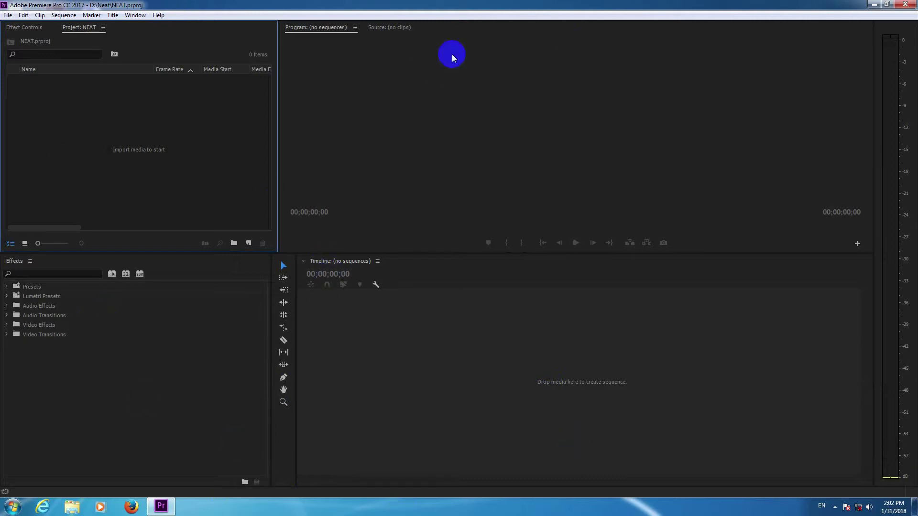
{"action": "left_click", "coordinate": [389, 248]}
{"action": "left_click", "coordinate": [385, 330]}
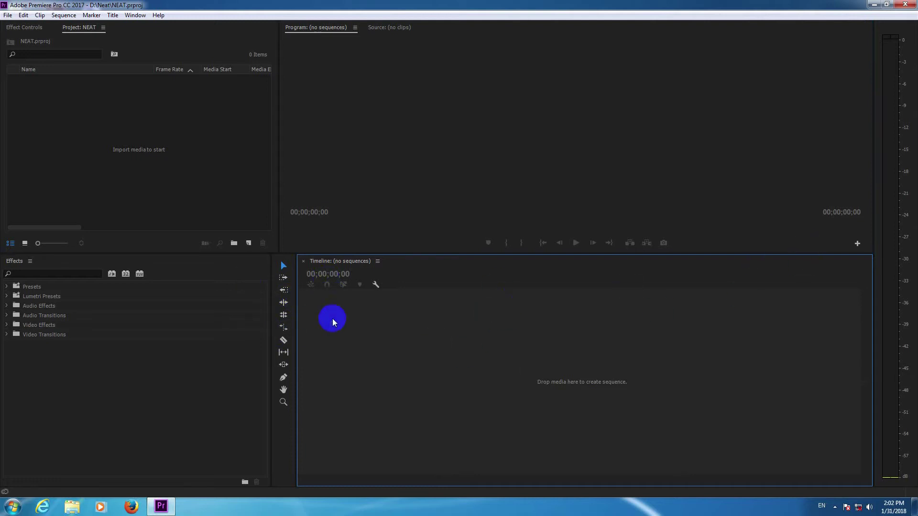
{"action": "left_click", "coordinate": [143, 134]}
{"action": "left_click", "coordinate": [354, 96]}
{"action": "left_click", "coordinate": [121, 104]}
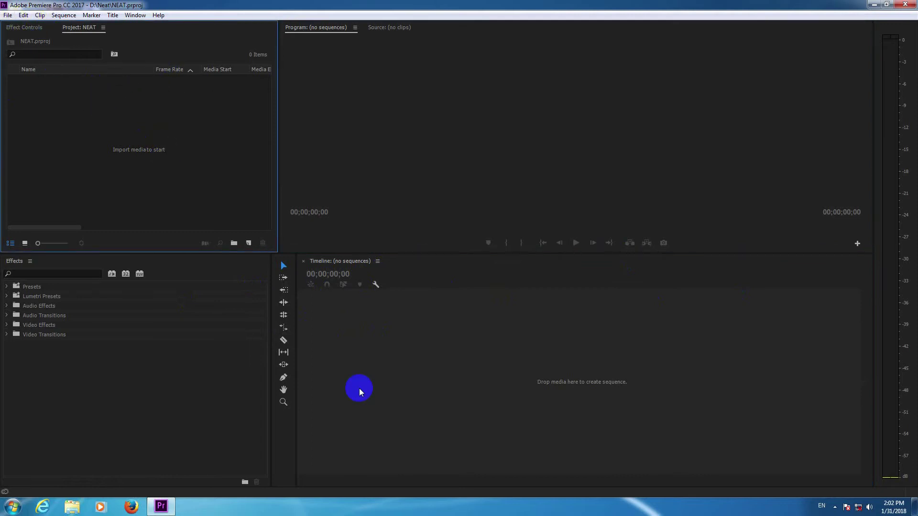
- Start a new sequence and choose the AVCHD 1080p25 preset from the 1080p group
{"action": "left_click", "coordinate": [8, 15]}
{"action": "mouse_move", "coordinate": [9, 28]}
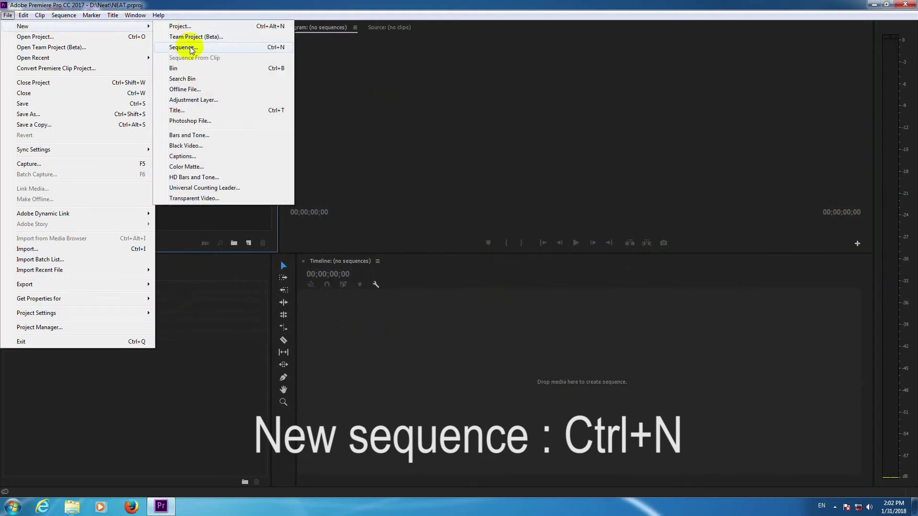
{"action": "left_click", "coordinate": [262, 47]}
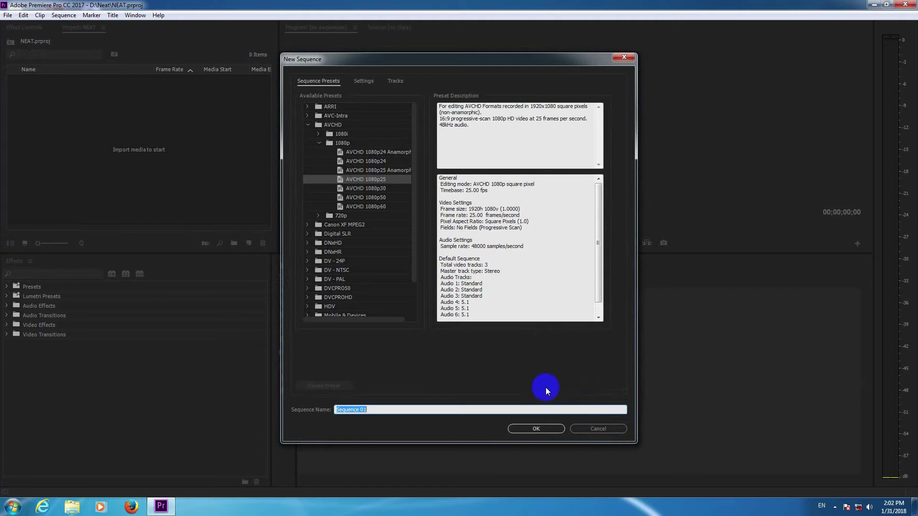
{"action": "left_click", "coordinate": [308, 125]}
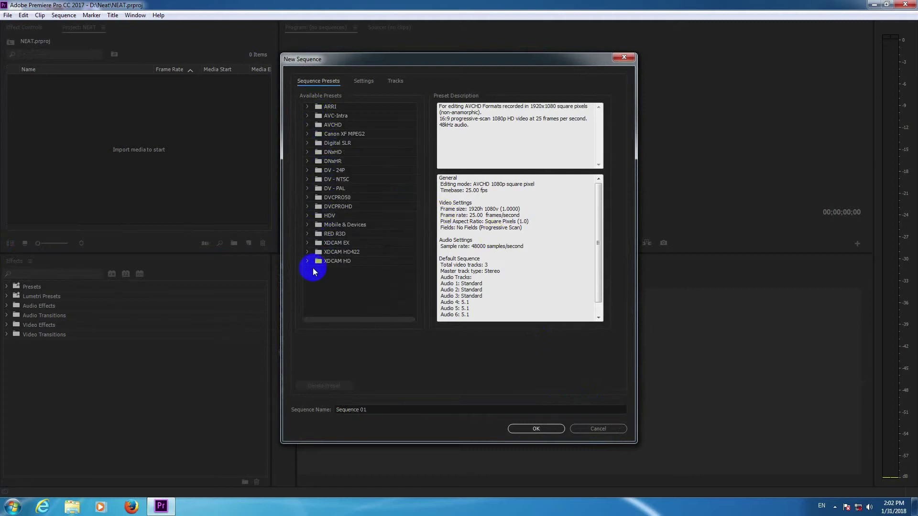
{"action": "left_click", "coordinate": [338, 127]}
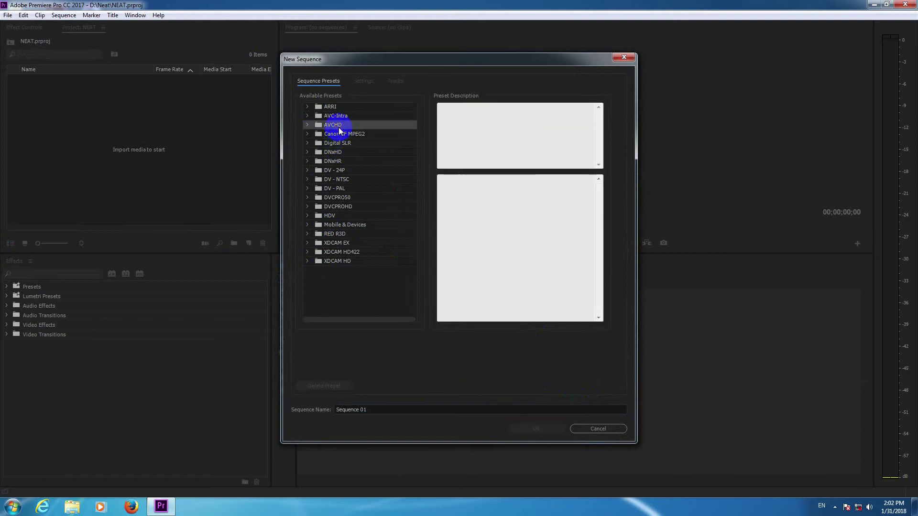
{"action": "left_click", "coordinate": [308, 125]}
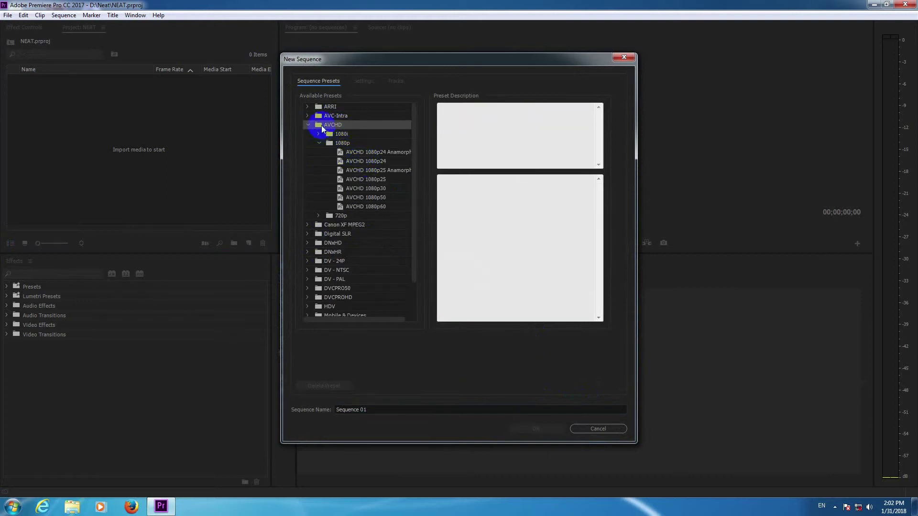
{"action": "left_click", "coordinate": [359, 180]}
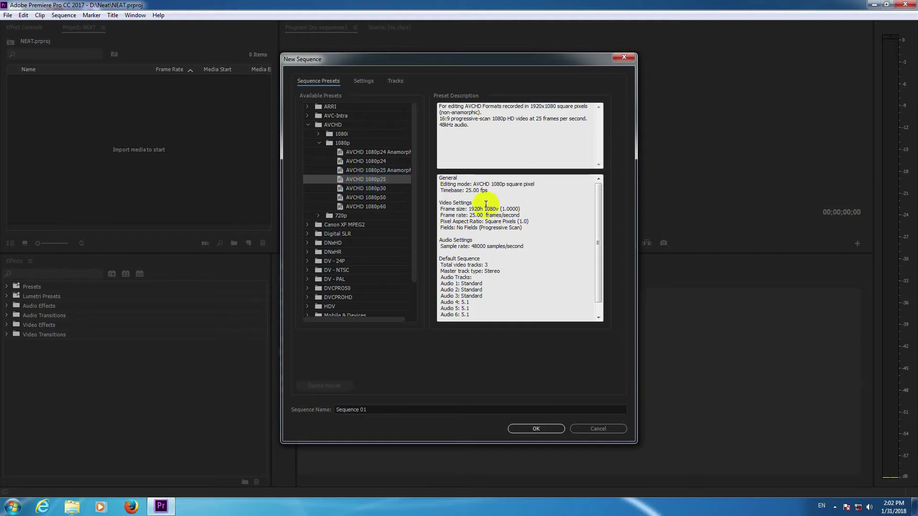
{"action": "left_click_drag", "start_coordinate": [445, 209], "coordinate": [515, 222]}
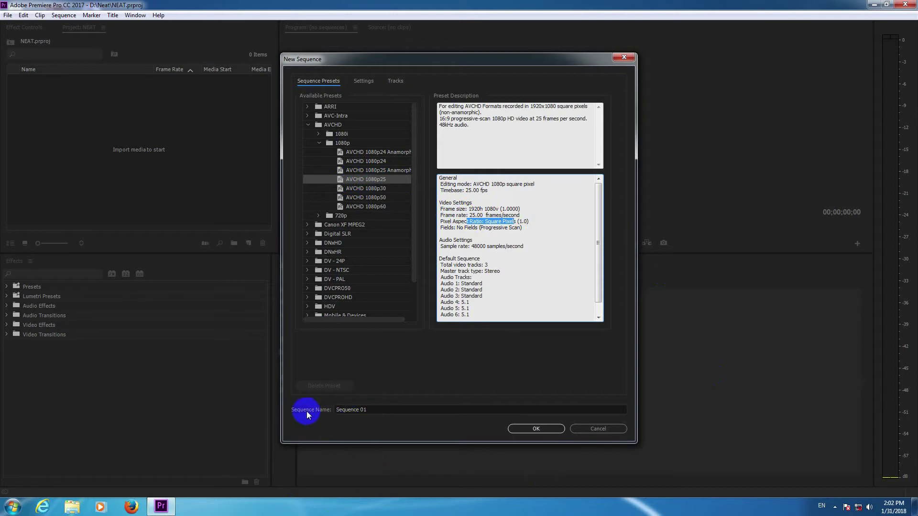
- Name the sequence neat and create it
{"action": "left_click", "coordinate": [380, 411]}
{"action": "key", "text": "BackSpace"}
{"action": "left_click", "coordinate": [398, 410]}
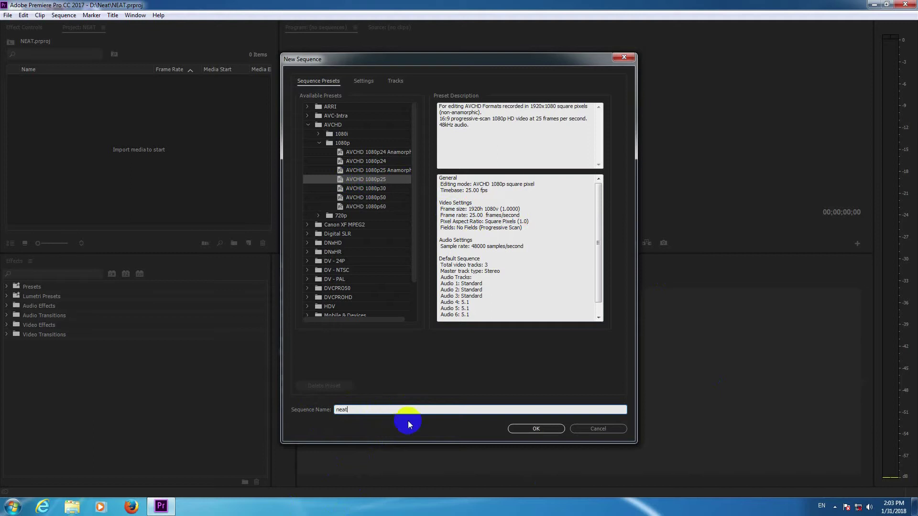
{"action": "left_click", "coordinate": [536, 429]}
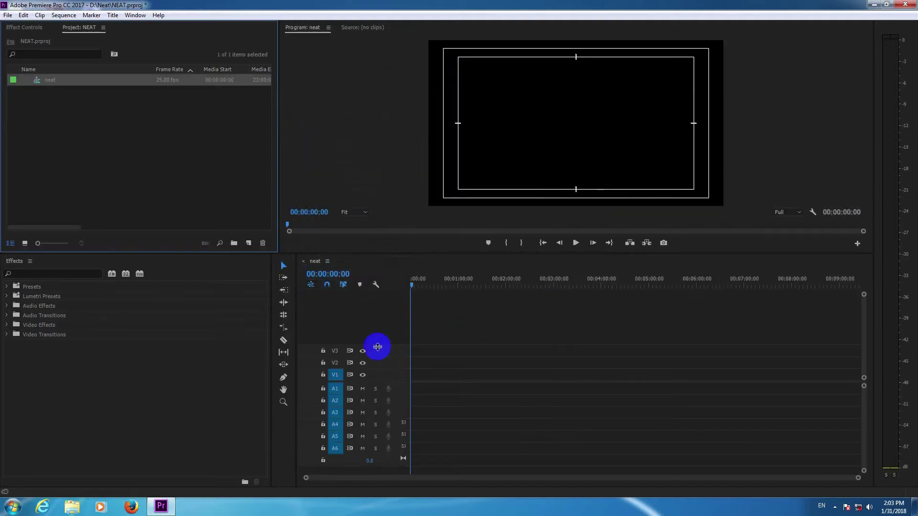
- Move the playhead in the neat sequence's timeline to 00:00:30:17
{"action": "left_click", "coordinate": [490, 283]}
{"action": "left_click", "coordinate": [492, 285]}
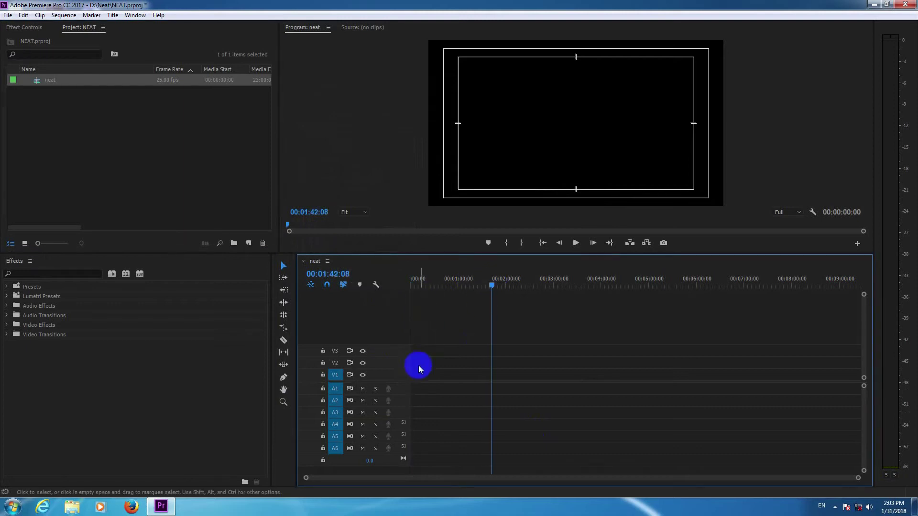
{"action": "left_click", "coordinate": [434, 285]}
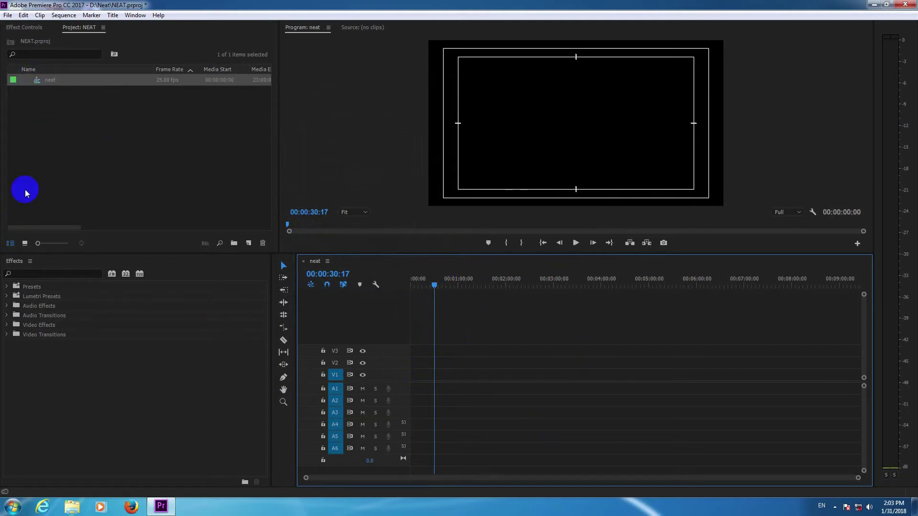
- Show the project items in icon view and return them to list view
{"action": "left_click", "coordinate": [25, 243]}
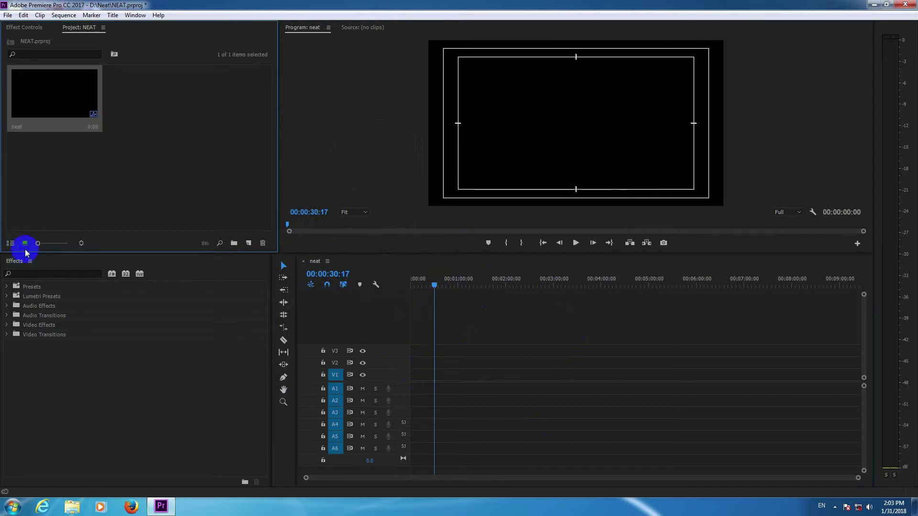
{"action": "left_click", "coordinate": [26, 246]}
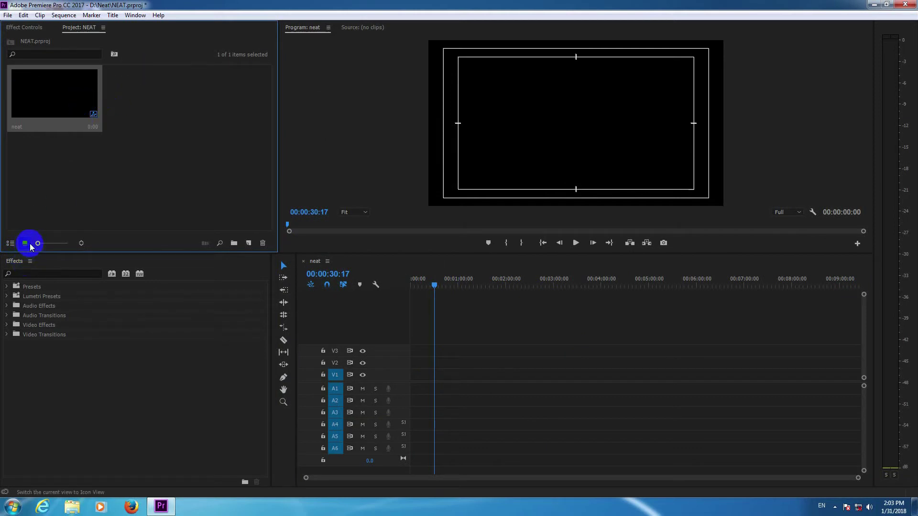
{"action": "left_click", "coordinate": [10, 244]}
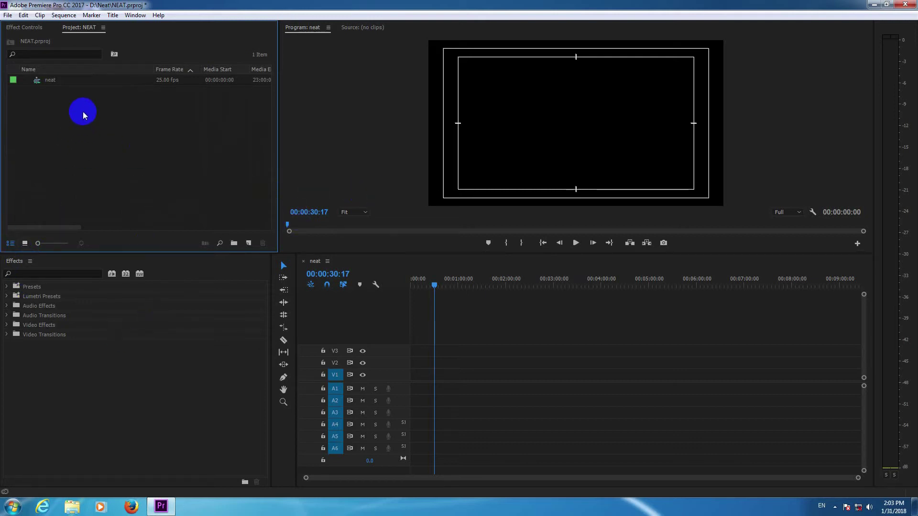
- In Windows Explorer, find Family trip 03-11-2017.mp4 under D:, photo and video, KPS Trip 03-04-11-17, and bring it into the project
{"action": "left_click", "coordinate": [72, 509]}
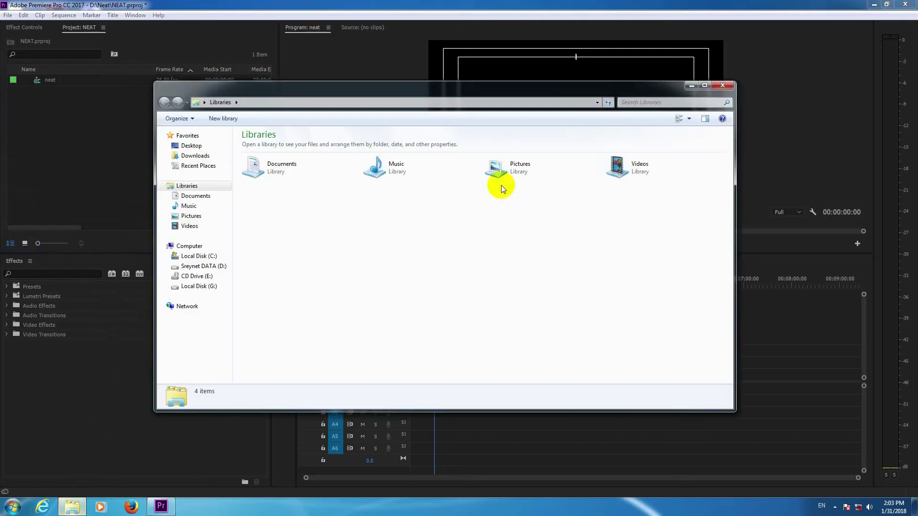
{"action": "left_click_drag", "start_coordinate": [441, 92], "coordinate": [602, 85]}
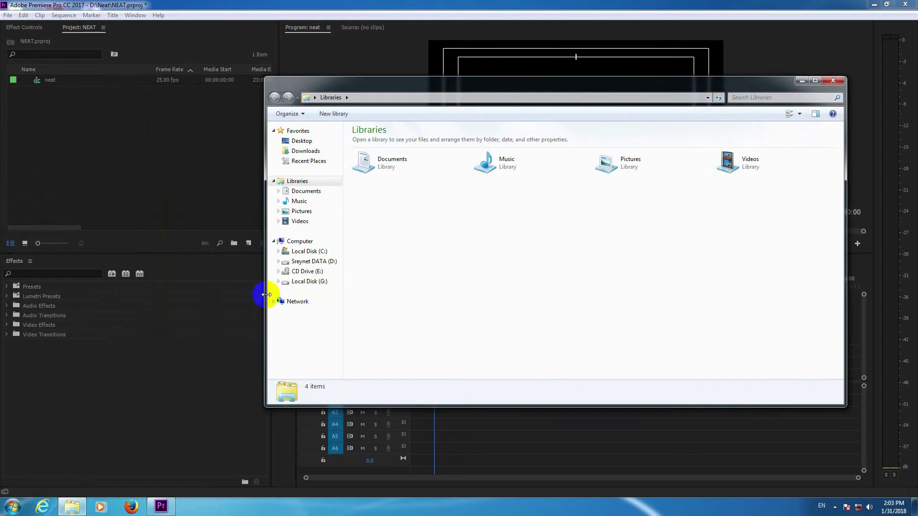
{"action": "left_click", "coordinate": [313, 261]}
{"action": "double_click", "coordinate": [702, 224]}
{"action": "double_click", "coordinate": [386, 204]}
{"action": "left_click", "coordinate": [387, 273]}
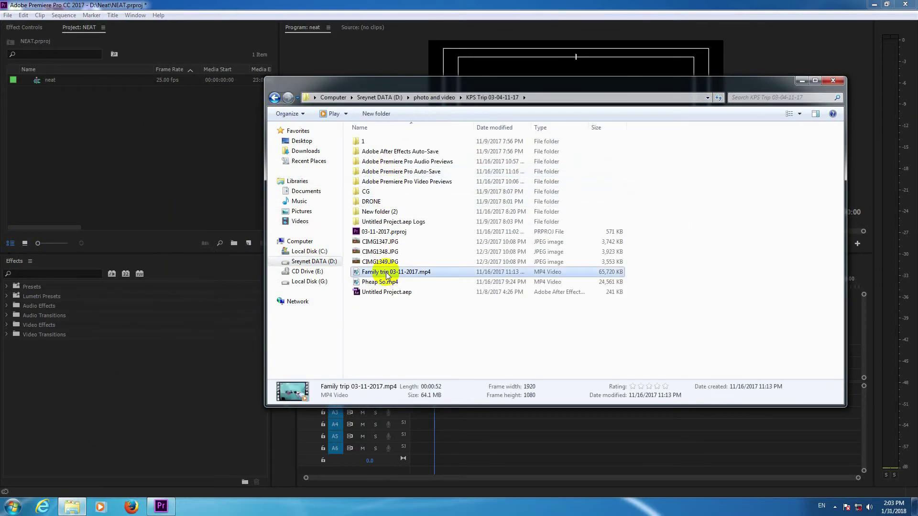
{"action": "left_click_drag", "start_coordinate": [395, 273], "coordinate": [146, 149]}
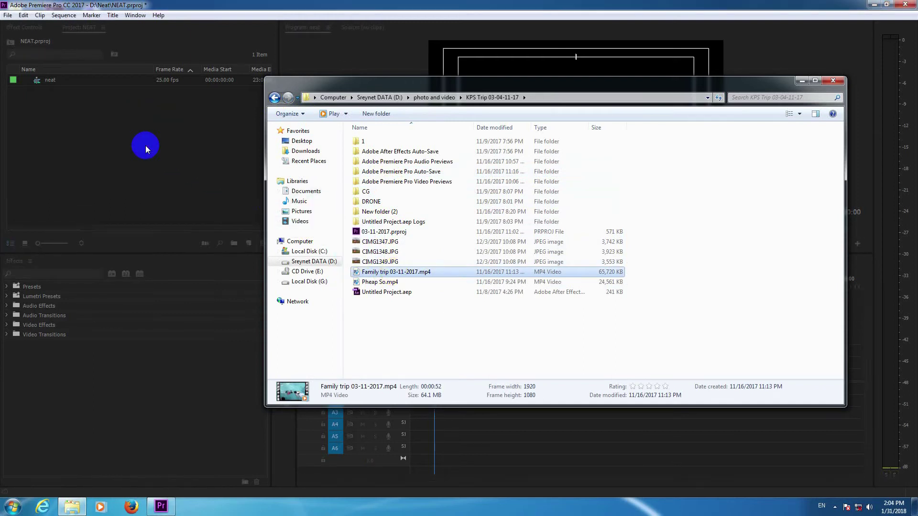
{"action": "left_click_drag", "start_coordinate": [526, 81], "coordinate": [518, 118]}
{"action": "left_click", "coordinate": [92, 85]}
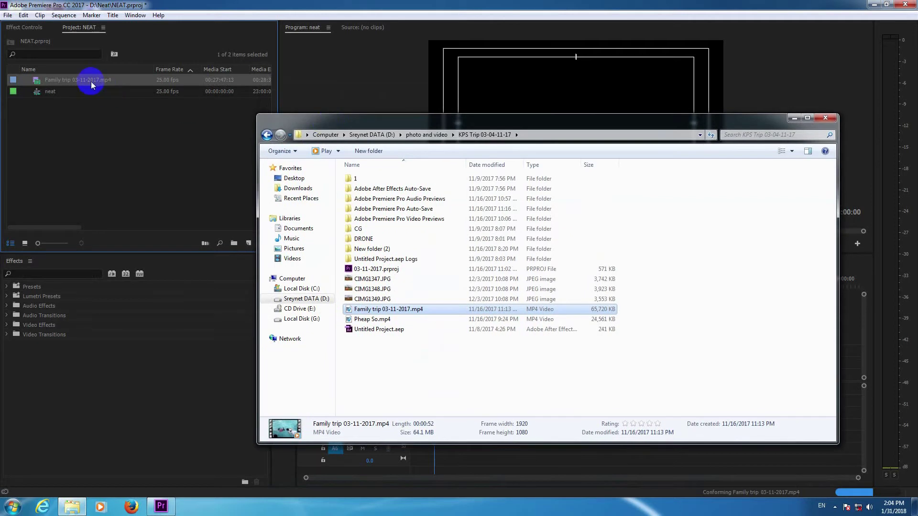
- Remove the Family trip 03-11-2017.mp4 clip from the project
{"action": "left_click", "coordinate": [102, 123]}
{"action": "left_click", "coordinate": [88, 79]}
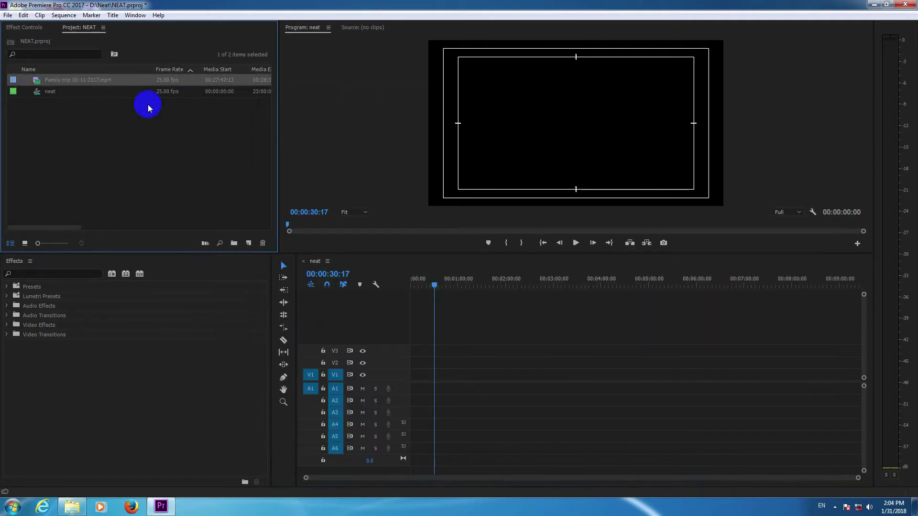
{"action": "key", "text": "Delete"}
- Import both MP4 videos from the KPS Trip 03-04-11-17 folder in photo and video on drive D
{"action": "right_click", "coordinate": [134, 119]}
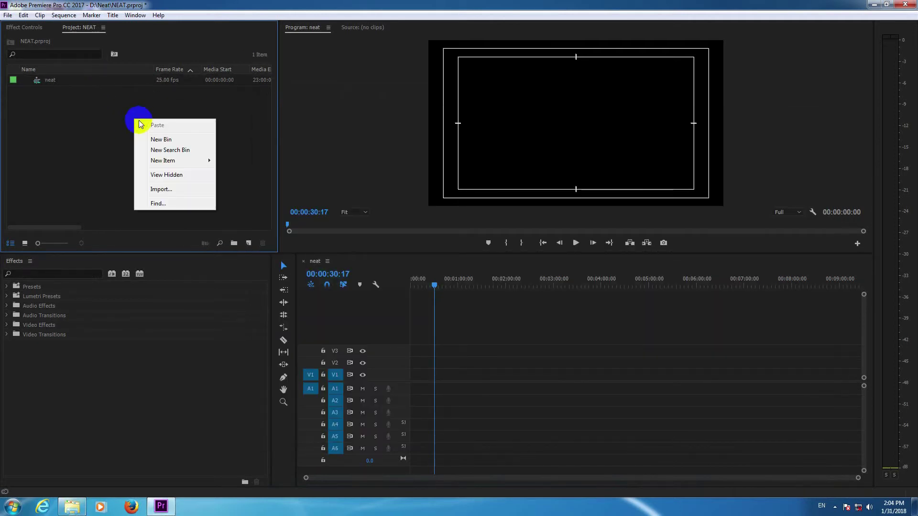
{"action": "left_click", "coordinate": [168, 189]}
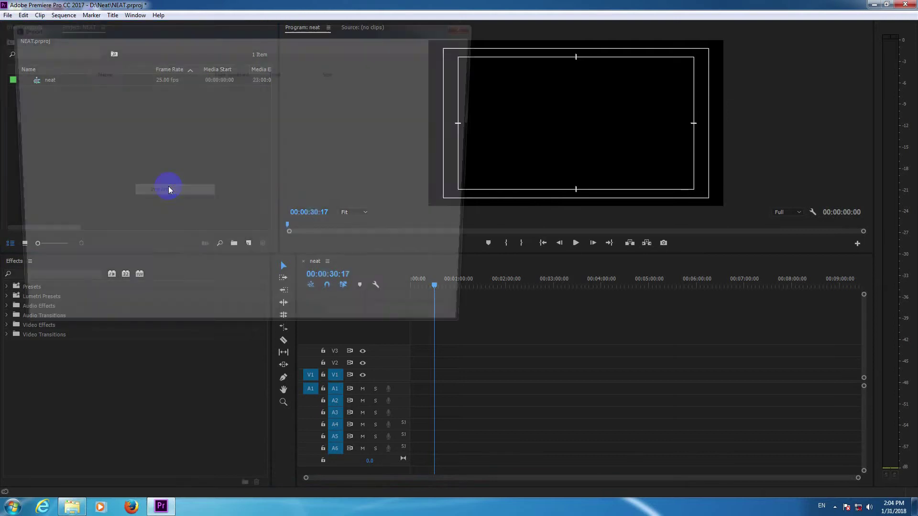
{"action": "left_click_drag", "start_coordinate": [204, 28], "coordinate": [388, 54]}
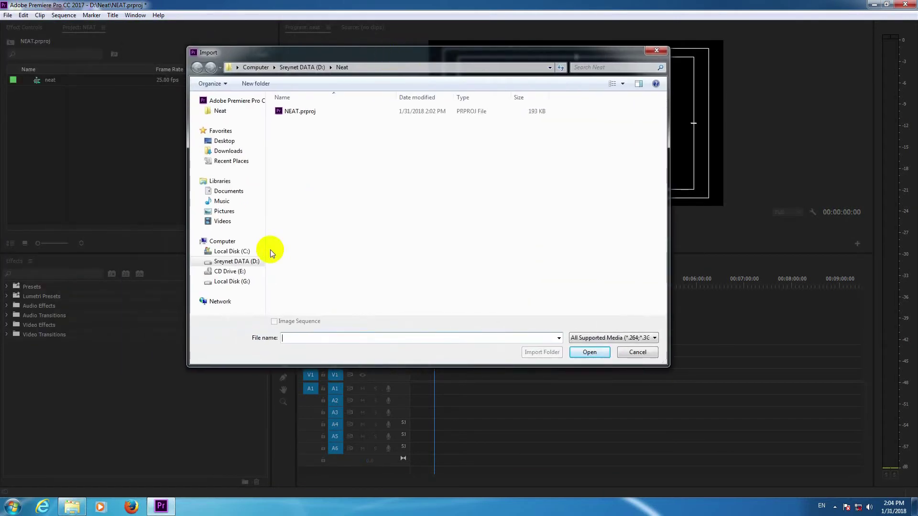
{"action": "left_click", "coordinate": [239, 262]}
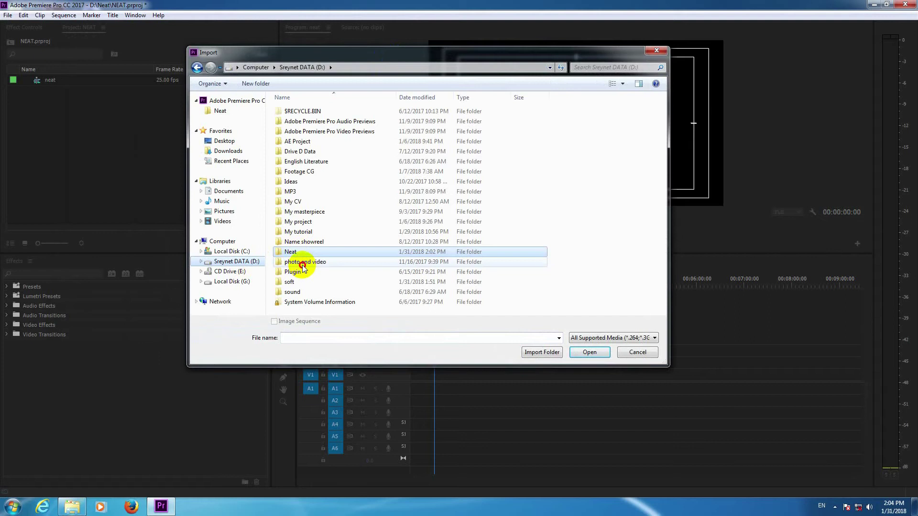
{"action": "double_click", "coordinate": [304, 262]}
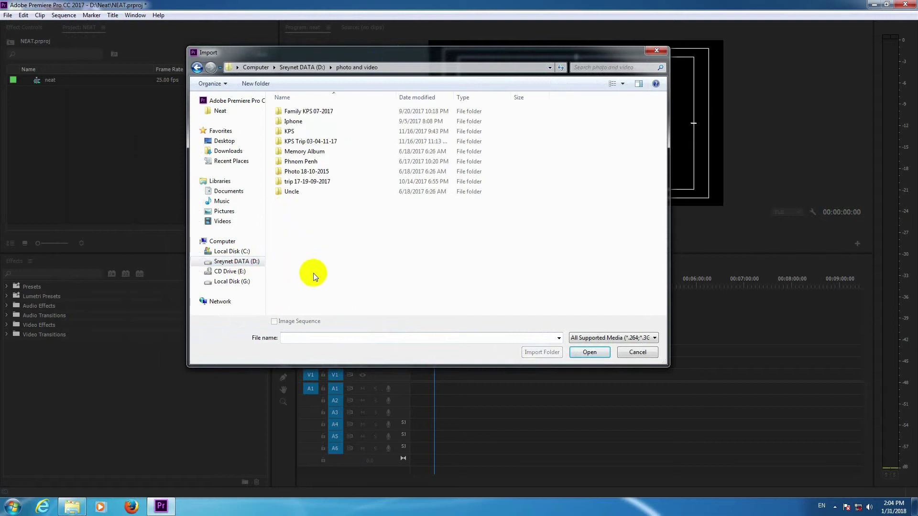
{"action": "double_click", "coordinate": [310, 144]}
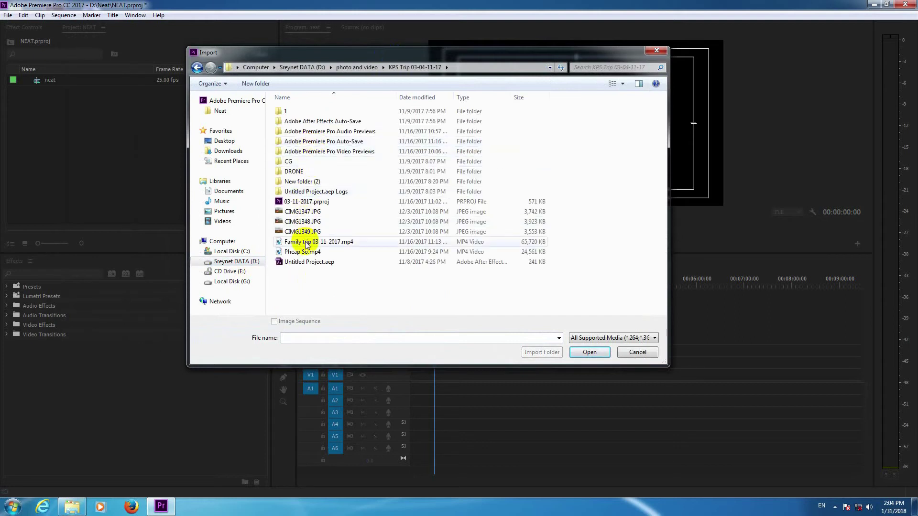
{"action": "left_click", "coordinate": [306, 244]}
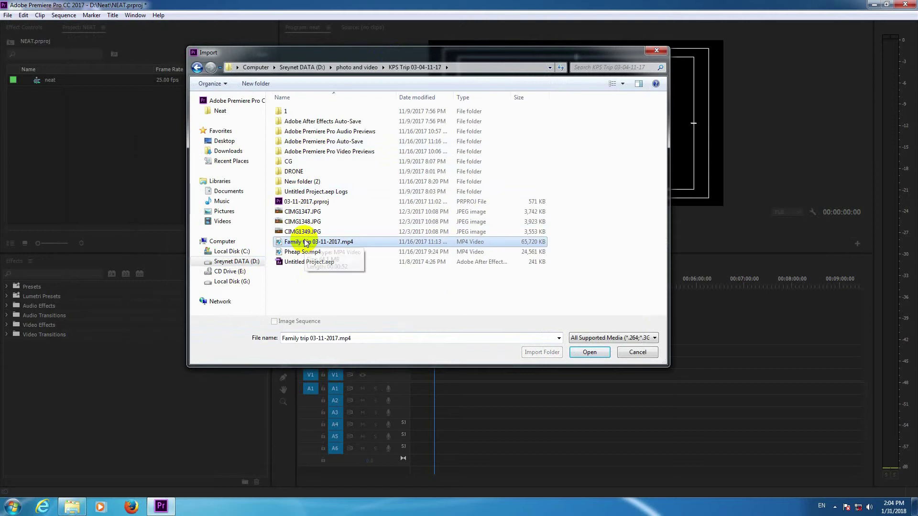
{"action": "left_click", "coordinate": [306, 251], "text": "ctrl"}
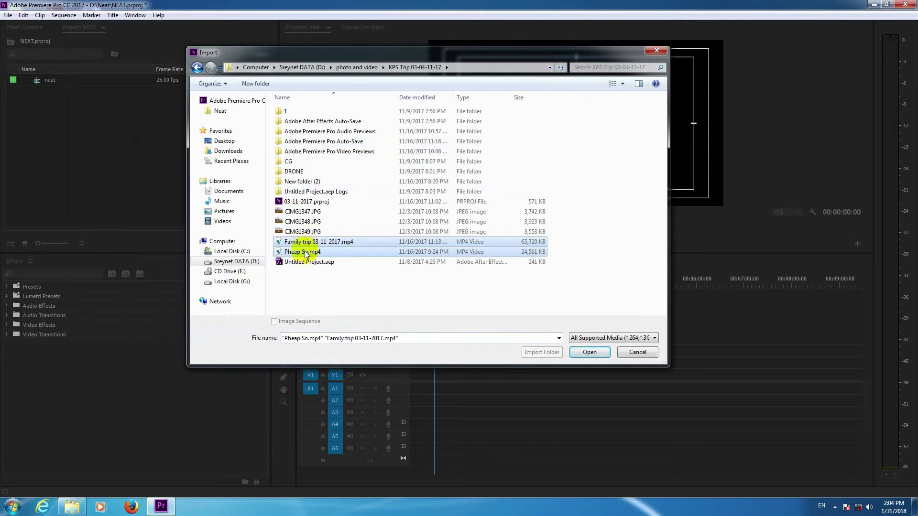
{"action": "left_click", "coordinate": [589, 352]}
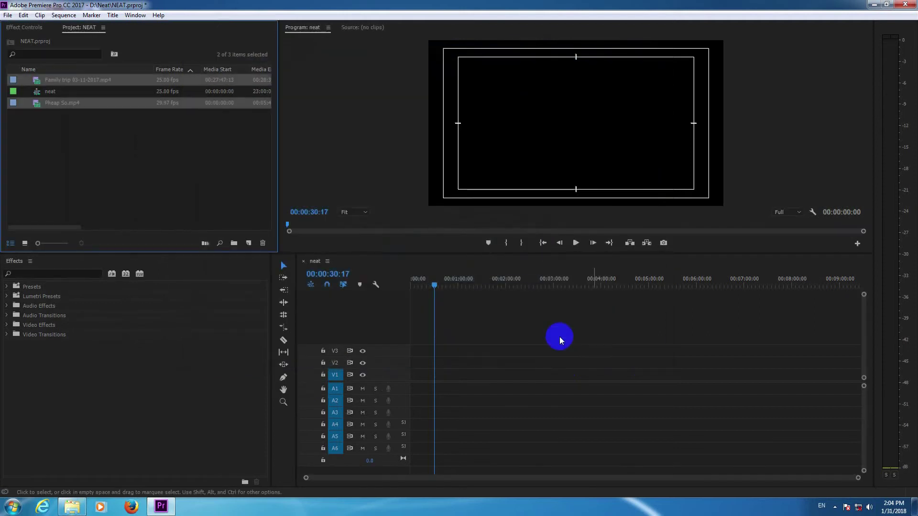
{"action": "left_click", "coordinate": [76, 142]}
{"action": "left_click", "coordinate": [41, 102]}
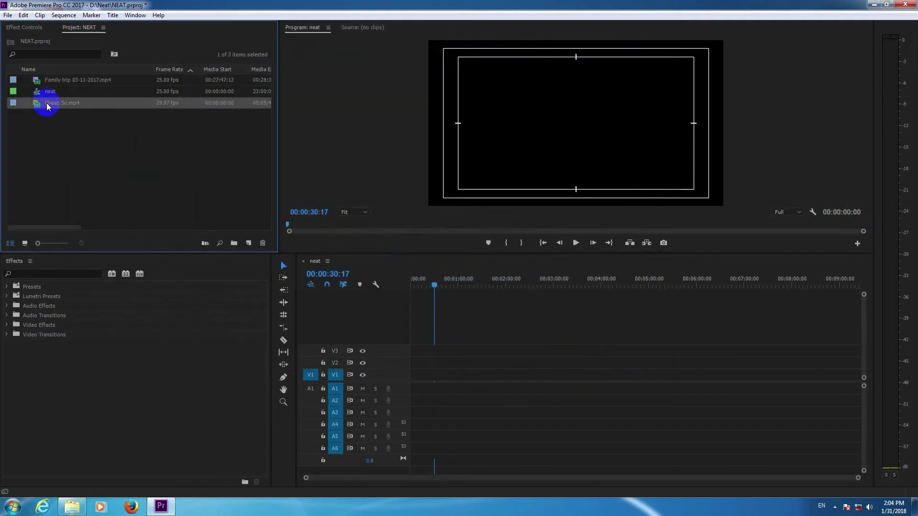
{"action": "left_click", "coordinate": [62, 79]}
{"action": "left_click", "coordinate": [73, 123]}
- Import the [No Copyright Music] Bay Breeze video from a subfolder of My tutorial on drive D
{"action": "right_click", "coordinate": [100, 142]}
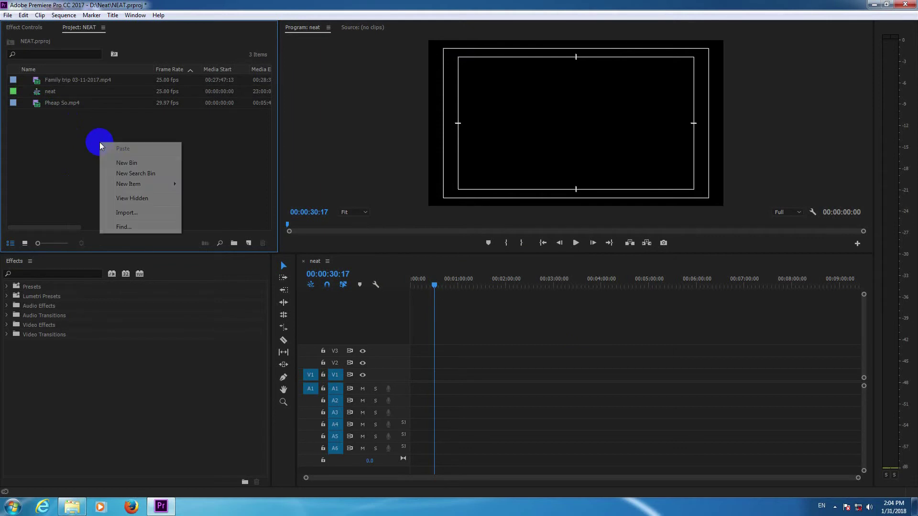
{"action": "left_click", "coordinate": [127, 213]}
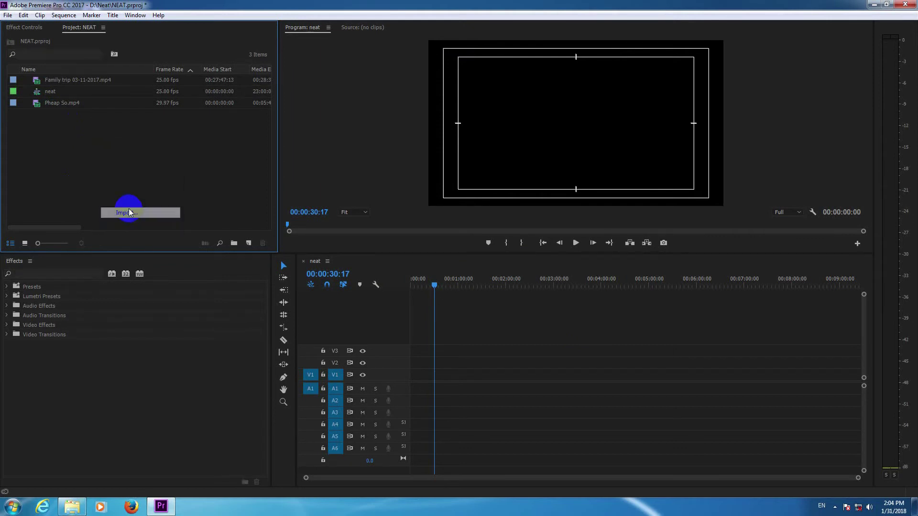
{"action": "left_click", "coordinate": [302, 67]}
{"action": "double_click", "coordinate": [306, 292]}
{"action": "left_click", "coordinate": [197, 67]}
{"action": "double_click", "coordinate": [300, 232]}
{"action": "double_click", "coordinate": [465, 114]}
{"action": "left_click", "coordinate": [282, 144]}
{"action": "left_click", "coordinate": [589, 352]}
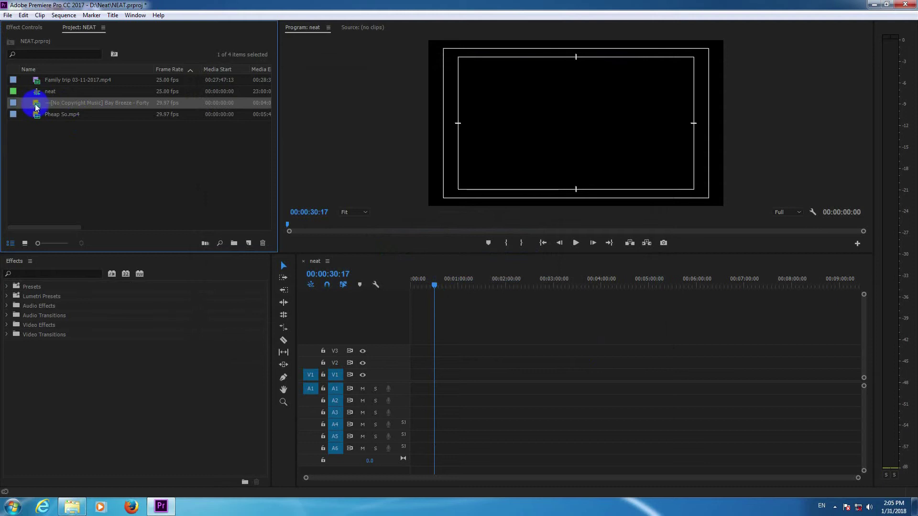
{"action": "left_click", "coordinate": [87, 153]}
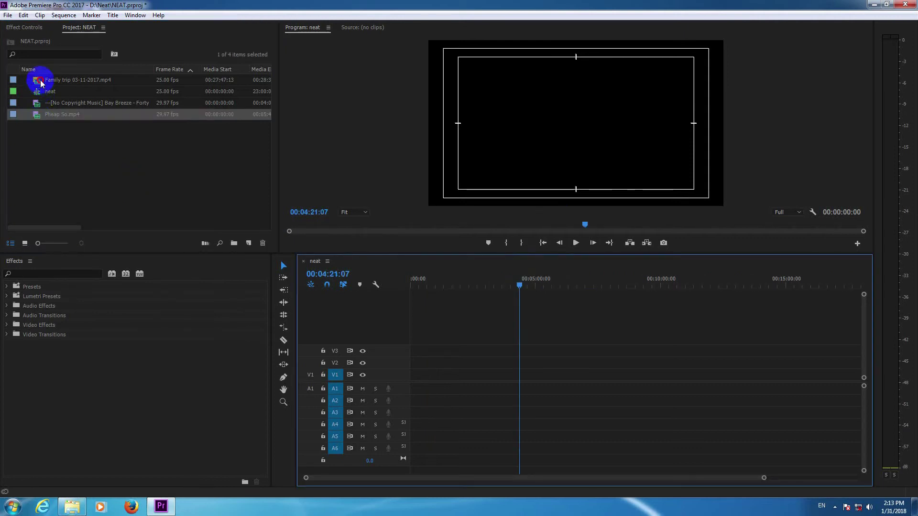
- Place only the audio of Family trip 03-11-2017.mp4 on track A1 at about 00:04:05 and scrub over it
{"action": "left_click", "coordinate": [37, 80]}
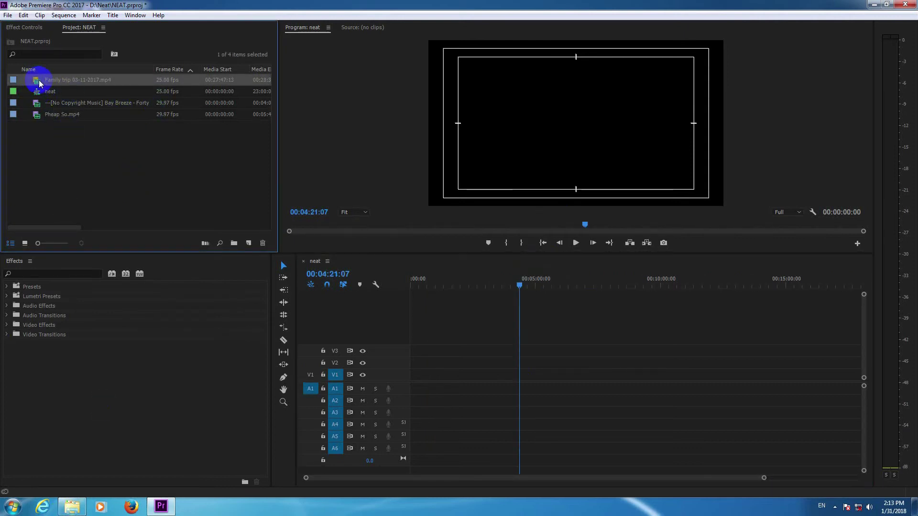
{"action": "left_click_drag", "start_coordinate": [37, 81], "coordinate": [514, 389]}
{"action": "left_click_drag", "start_coordinate": [519, 281], "coordinate": [521, 280]}
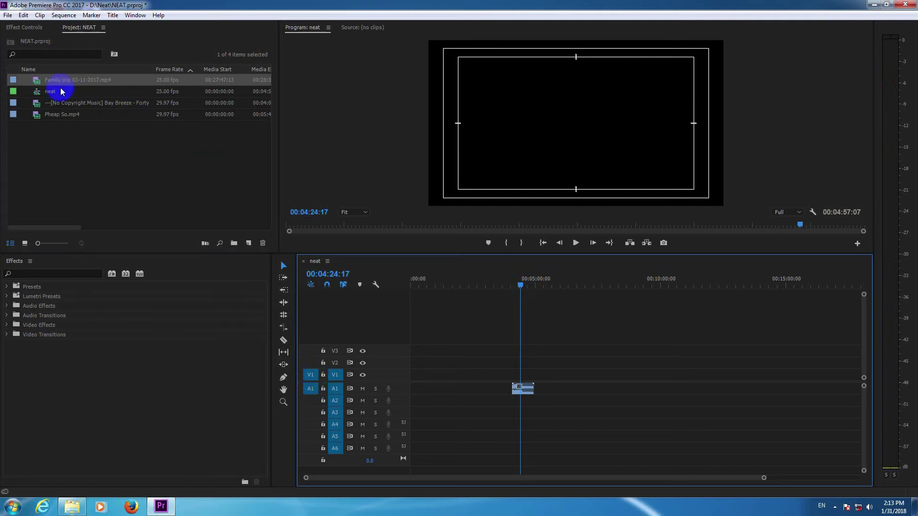
- Place Family trip 03-11-2017.mp4 with both video and audio on V1 and A1 at about 00:06:53 and scrub over it
{"action": "left_click_drag", "start_coordinate": [38, 79], "coordinate": [590, 335]}
{"action": "left_click", "coordinate": [593, 282]}
{"action": "left_click_drag", "start_coordinate": [595, 283], "coordinate": [593, 281]}
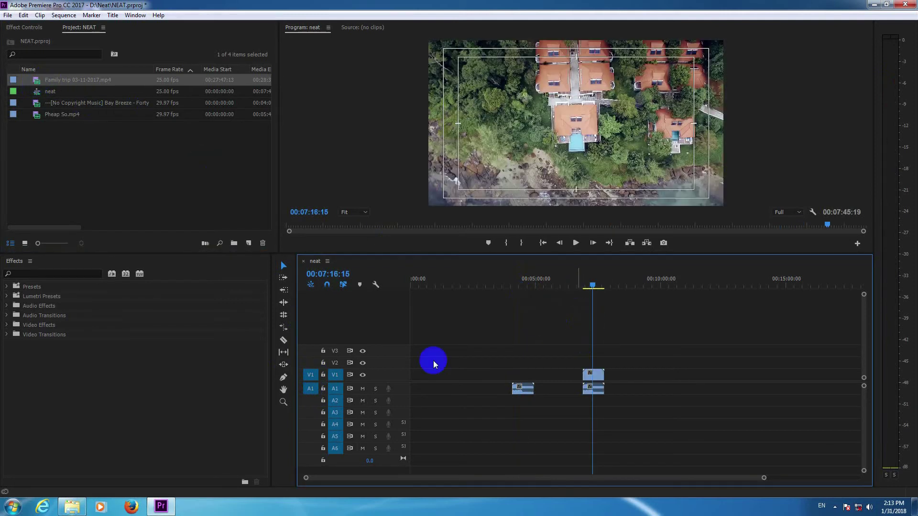
- Turn off A1 source patching, place only the video of Family trip 03-11-2017.mp4 on V1 at about 00:10:05, and scrub over it
{"action": "left_click", "coordinate": [310, 391]}
{"action": "left_click_drag", "start_coordinate": [36, 81], "coordinate": [662, 379]}
{"action": "left_click_drag", "start_coordinate": [677, 287], "coordinate": [673, 282]}
- Delete all clips from the timeline and place Family trip 03-11-2017.mp4 with video and audio at about 00:00:58
{"action": "left_click_drag", "start_coordinate": [701, 349], "coordinate": [519, 421]}
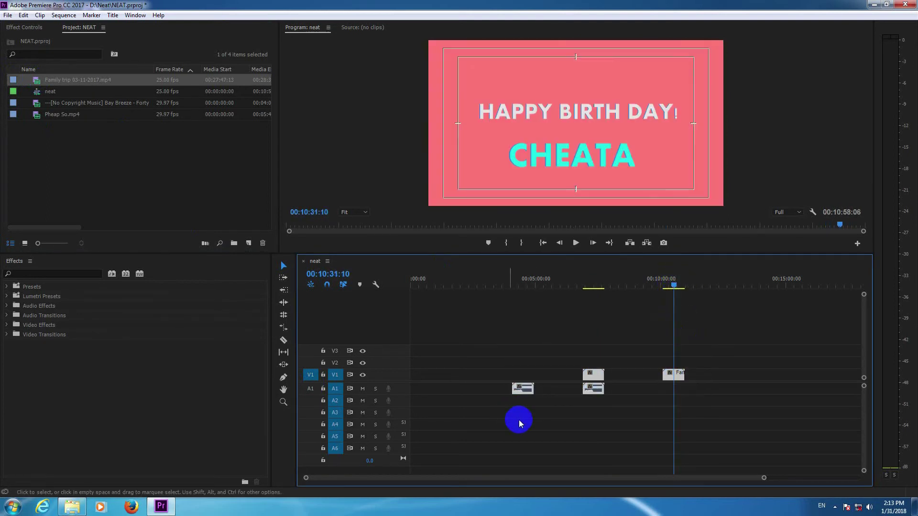
{"action": "key", "text": "Delete"}
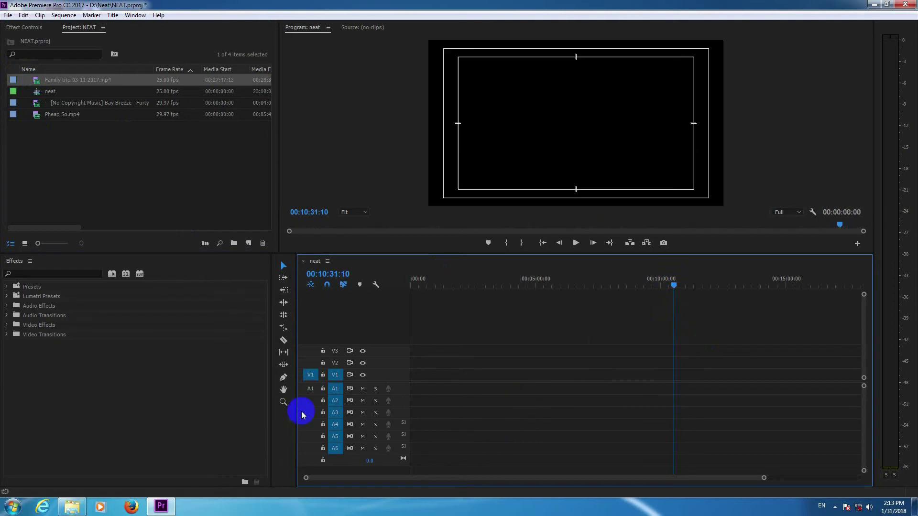
{"action": "left_click_drag", "start_coordinate": [38, 82], "coordinate": [440, 382]}
{"action": "left_click_drag", "start_coordinate": [443, 280], "coordinate": [445, 280]}
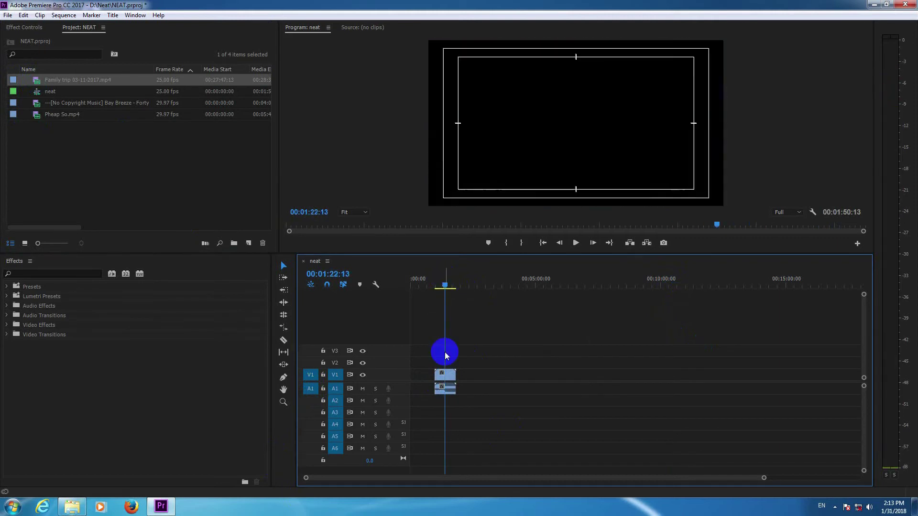
- With V1 and A1 source patching off, place the other KPS Trip video in the timeline, keeping the existing sequence settings
{"action": "left_click", "coordinate": [310, 388]}
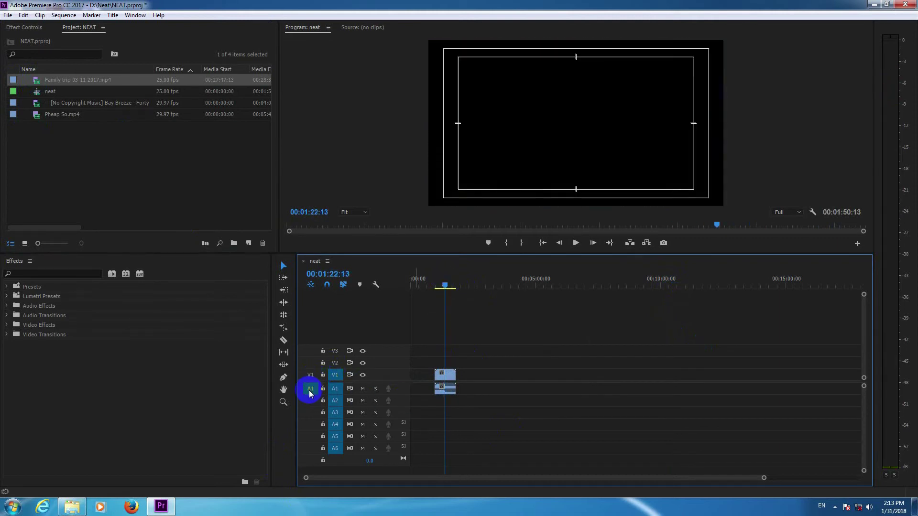
{"action": "left_click_drag", "start_coordinate": [39, 113], "coordinate": [439, 392]}
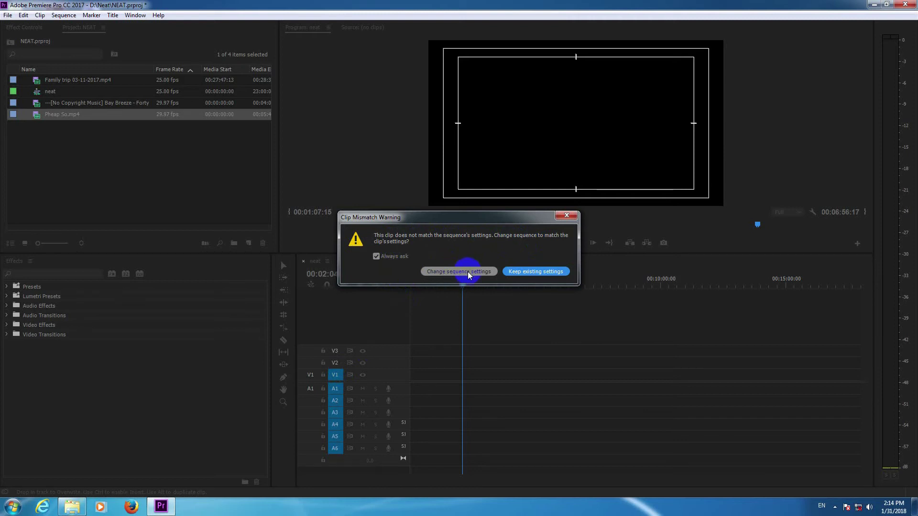
{"action": "left_click", "coordinate": [542, 272]}
{"action": "left_click_drag", "start_coordinate": [461, 289], "coordinate": [455, 287]}
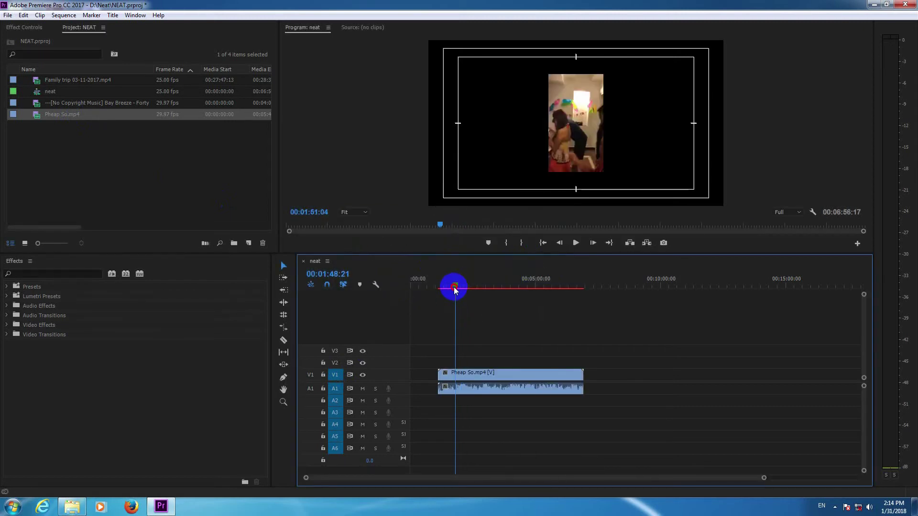
- Turn V1 and A1 source patching back on and place Family trip 03-11-2017.mp4 with video and audio at about 00:00:53
{"action": "left_click", "coordinate": [310, 375]}
{"action": "left_click", "coordinate": [310, 389]}
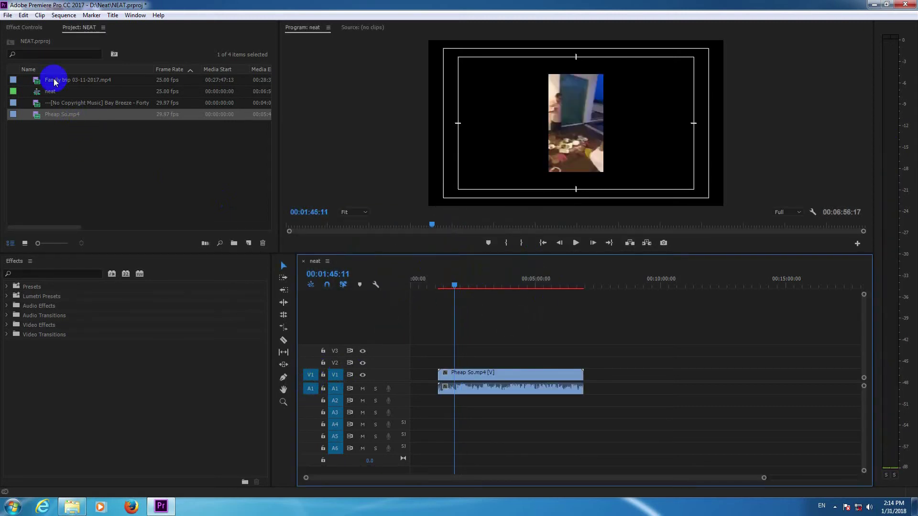
{"action": "left_click", "coordinate": [39, 84]}
{"action": "left_click_drag", "start_coordinate": [36, 82], "coordinate": [434, 381]}
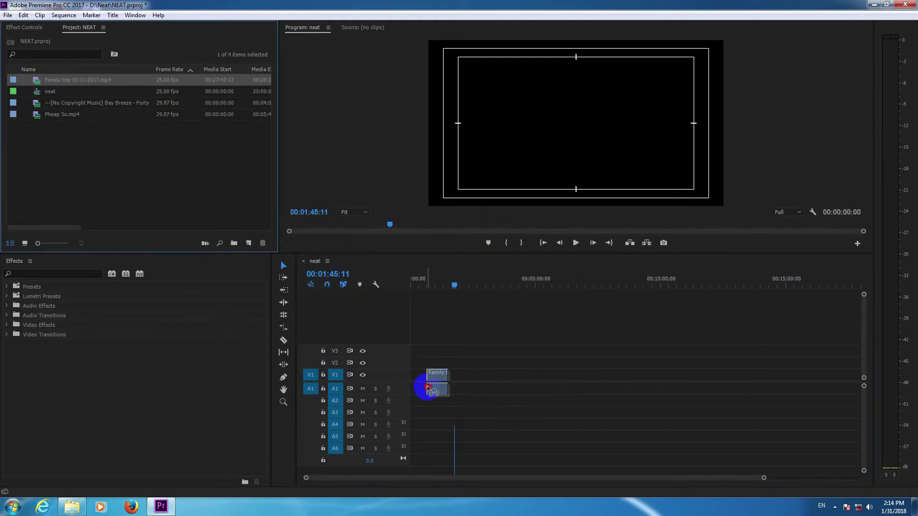
- Preview the opening of the Family trip clip in the timeline, bringing the playhead to 00:00:56:09
{"action": "left_click", "coordinate": [526, 283]}
{"action": "key", "text": "="}
{"action": "key", "text": "="}
{"action": "mouse_move", "coordinate": [592, 272]}
{"action": "left_mouse_down"}
{"action": "mouse_move", "coordinate": [567, 271]}
{"action": "mouse_move", "coordinate": [604, 273]}
{"action": "mouse_move", "coordinate": [594, 269]}
{"action": "left_mouse_up"}
{"action": "key", "text": "="}
{"action": "key", "text": "="}
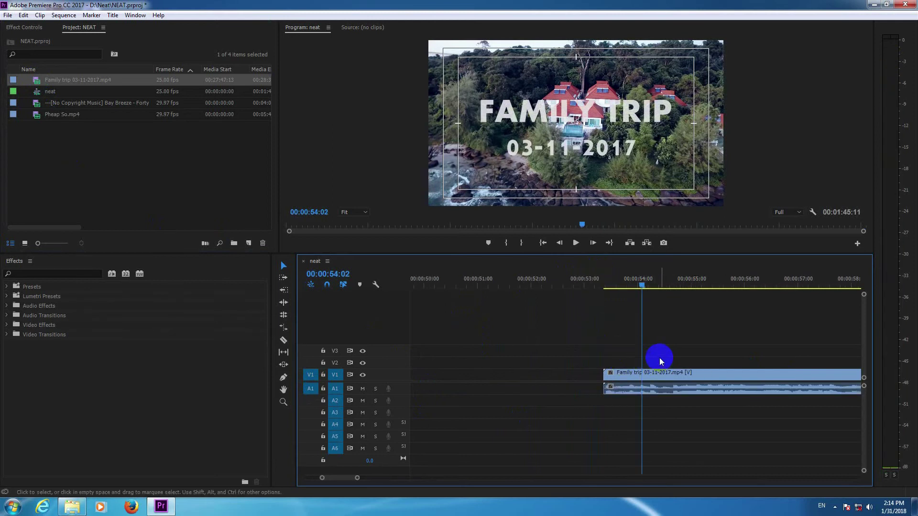
{"action": "key", "text": "="}
{"action": "left_click_drag", "start_coordinate": [644, 283], "coordinate": [705, 289]}
{"action": "scroll", "coordinate": [627, 315], "scroll_direction": "down", "scroll_amount": 2}
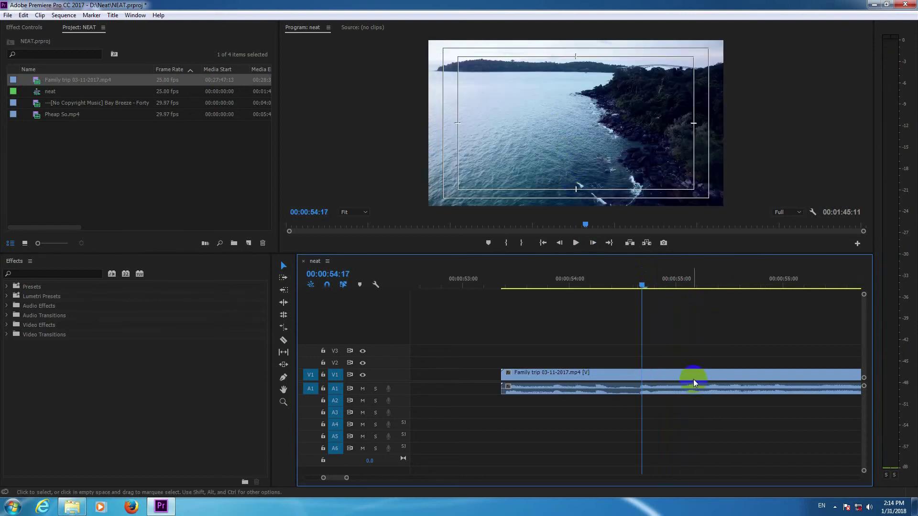
{"action": "key", "text": "minus"}
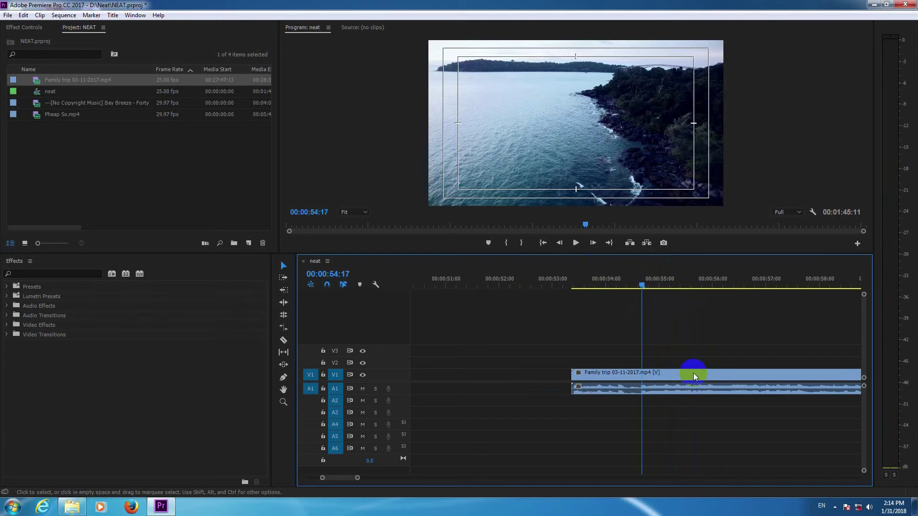
{"action": "left_click", "coordinate": [709, 281]}
{"action": "left_click_drag", "start_coordinate": [711, 279], "coordinate": [732, 280]}
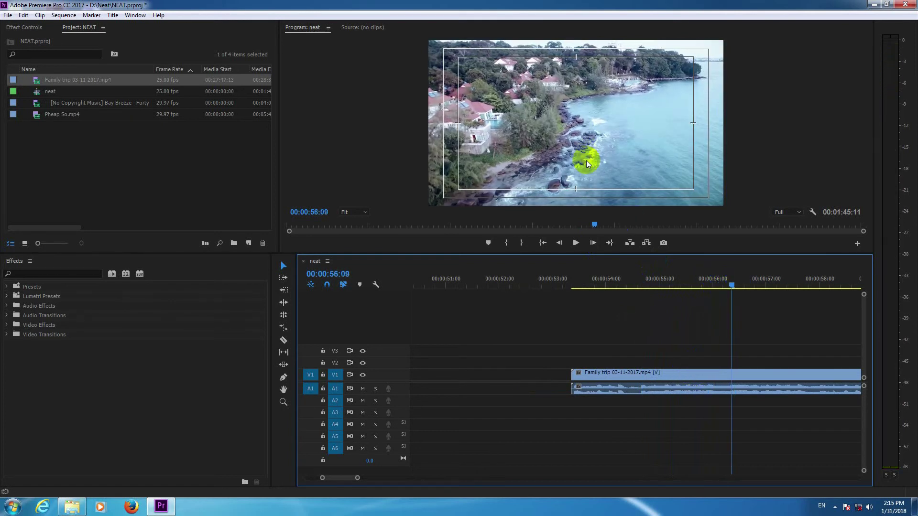
- Split the Family trip clip with the Razor tool at 00:00:54:17 and again at 00:00:56:02
{"action": "mouse_move", "coordinate": [634, 284]}
{"action": "left_mouse_down"}
{"action": "mouse_move", "coordinate": [619, 284]}
{"action": "mouse_move", "coordinate": [643, 288]}
{"action": "left_mouse_up"}
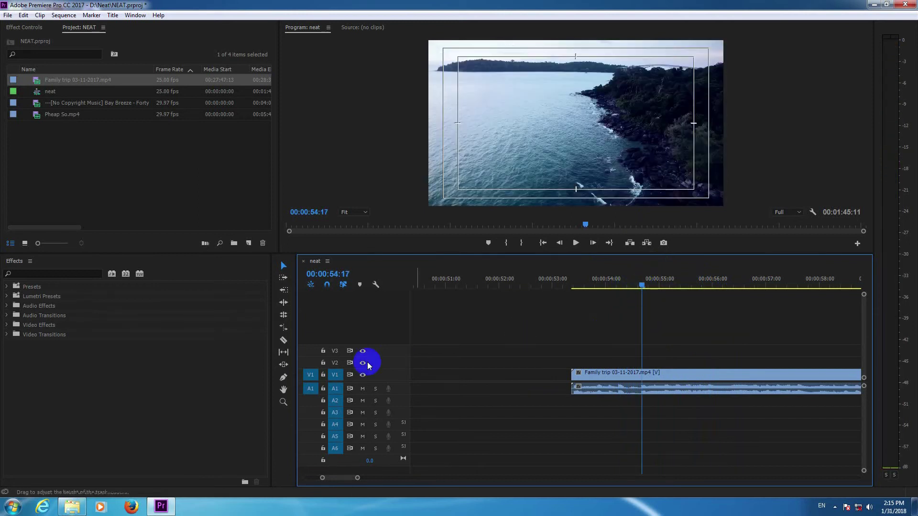
{"action": "left_click", "coordinate": [283, 340]}
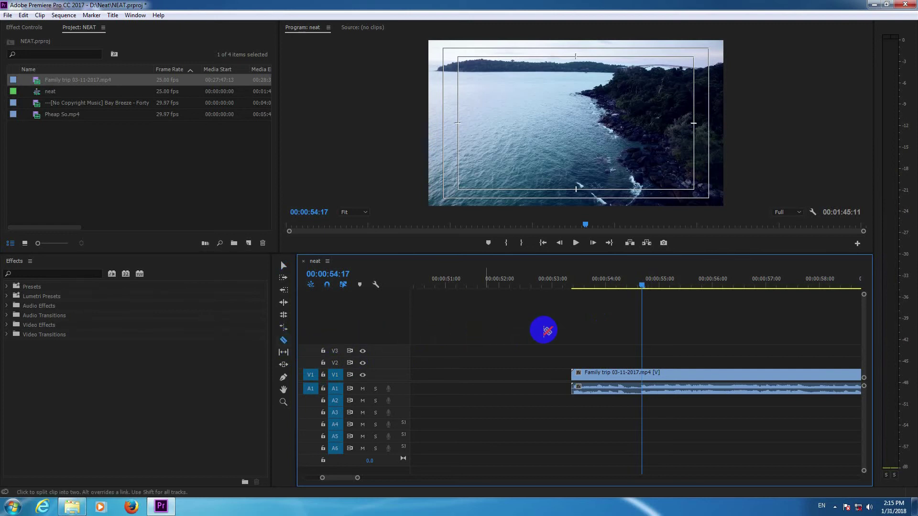
{"action": "left_click", "coordinate": [646, 372]}
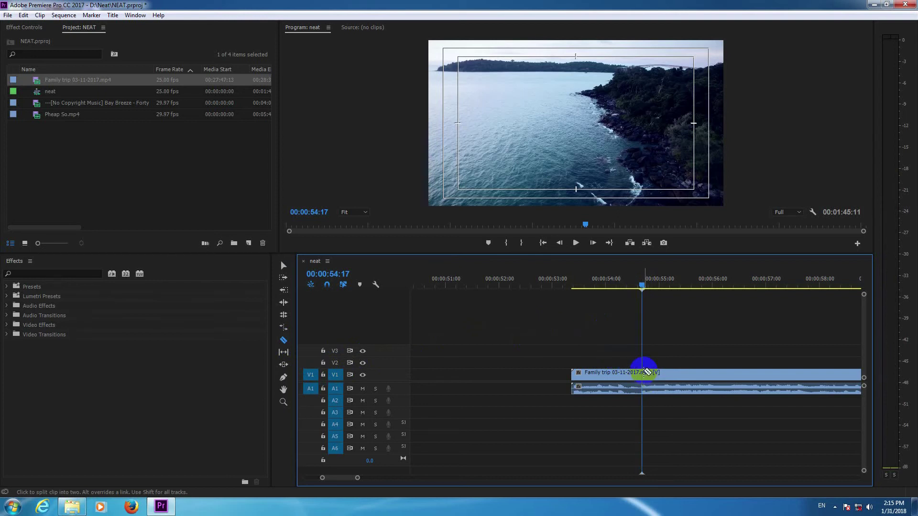
{"action": "left_click_drag", "start_coordinate": [646, 291], "coordinate": [723, 295]}
{"action": "left_click", "coordinate": [717, 372]}
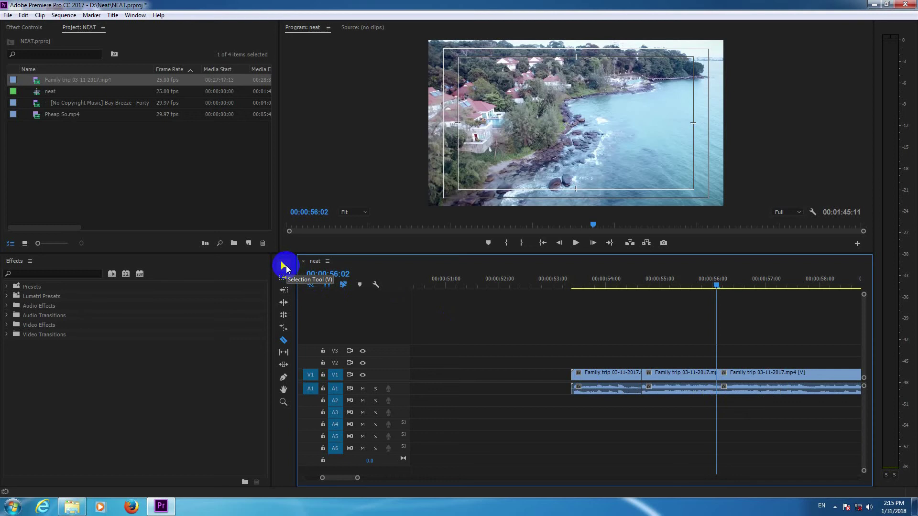
- Delete the middle piece between the two cuts and move the following clip back against the first piece to close the gap
{"action": "left_click", "coordinate": [284, 266]}
{"action": "left_click", "coordinate": [692, 374]}
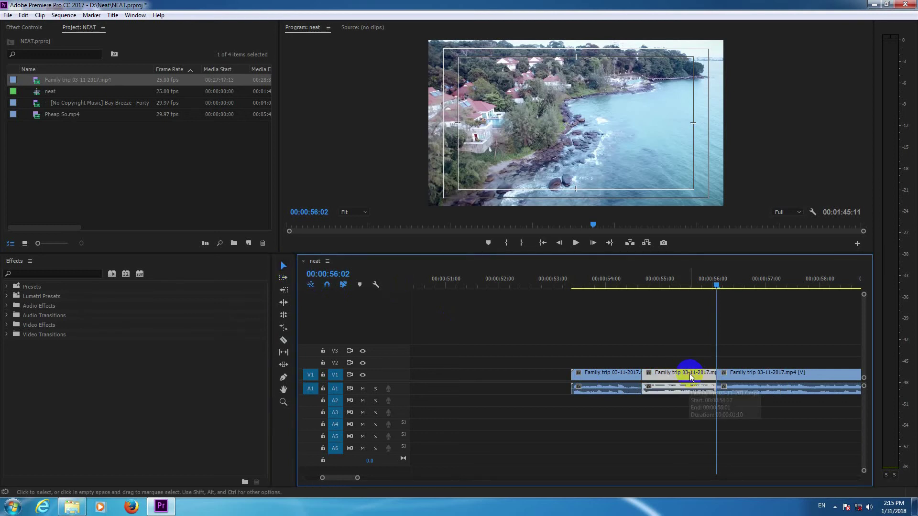
{"action": "scroll", "coordinate": [689, 376], "scroll_direction": "down", "scroll_amount": 1}
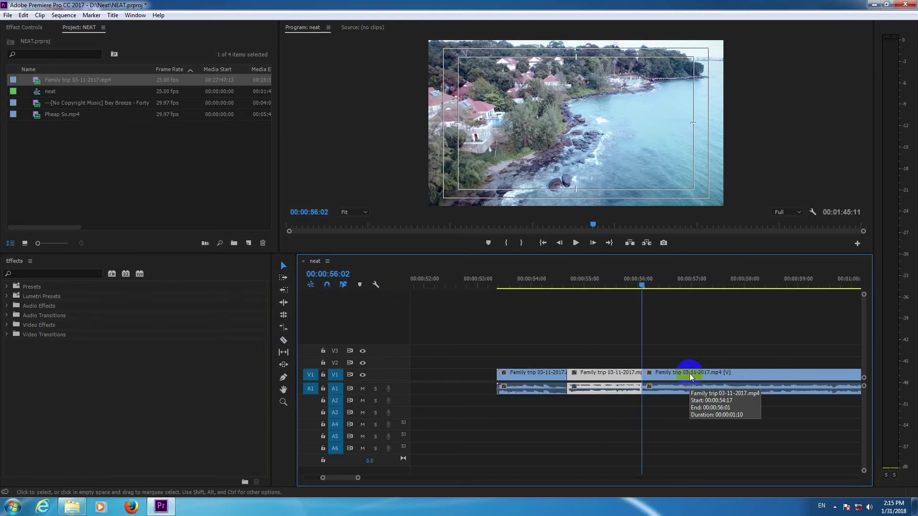
{"action": "key", "text": "Delete"}
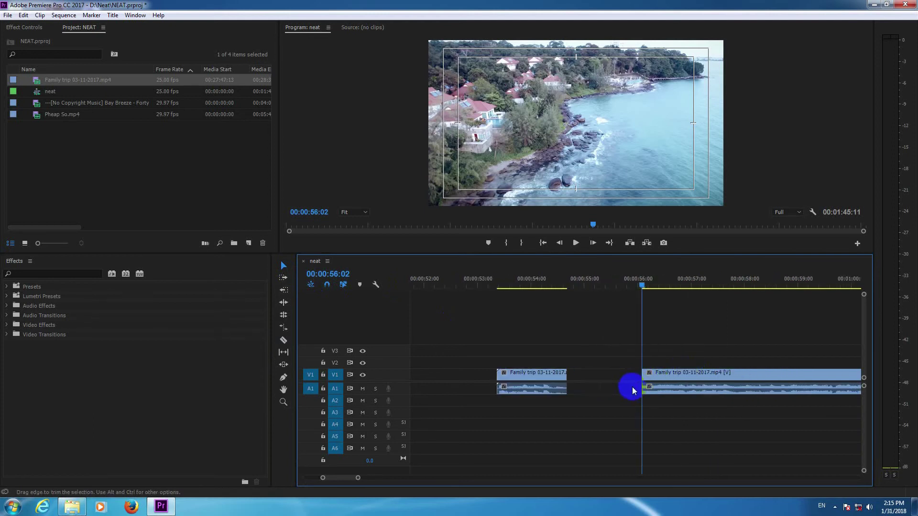
{"action": "left_click", "coordinate": [683, 393]}
{"action": "left_click_drag", "start_coordinate": [667, 380], "coordinate": [592, 375]}
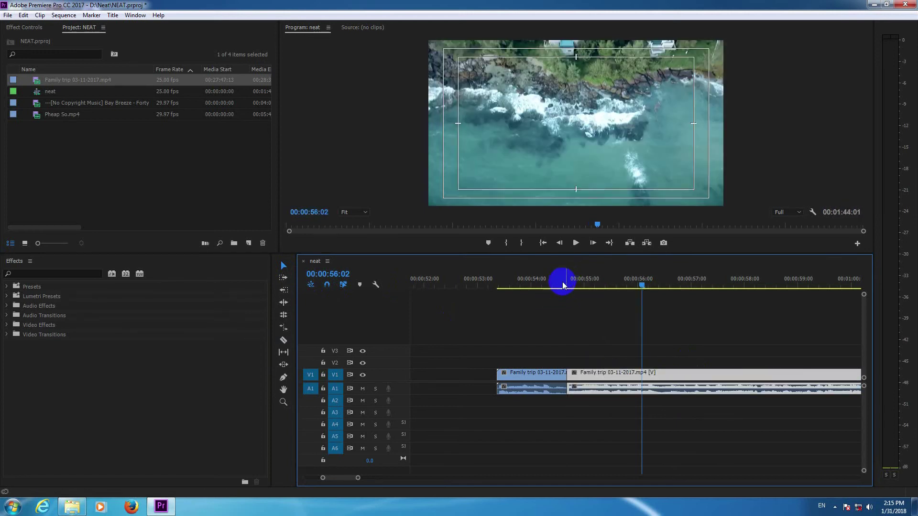
- Check the join between the first piece and the moved clip with the playhead at 00:00:54:18 and 00:00:55:14
{"action": "left_click", "coordinate": [562, 284]}
{"action": "key", "text": "="}
{"action": "left_click", "coordinate": [642, 285]}
{"action": "mouse_move", "coordinate": [660, 281]}
{"action": "left_mouse_down"}
{"action": "mouse_move", "coordinate": [647, 281]}
{"action": "mouse_move", "coordinate": [658, 282]}
{"action": "left_mouse_up"}
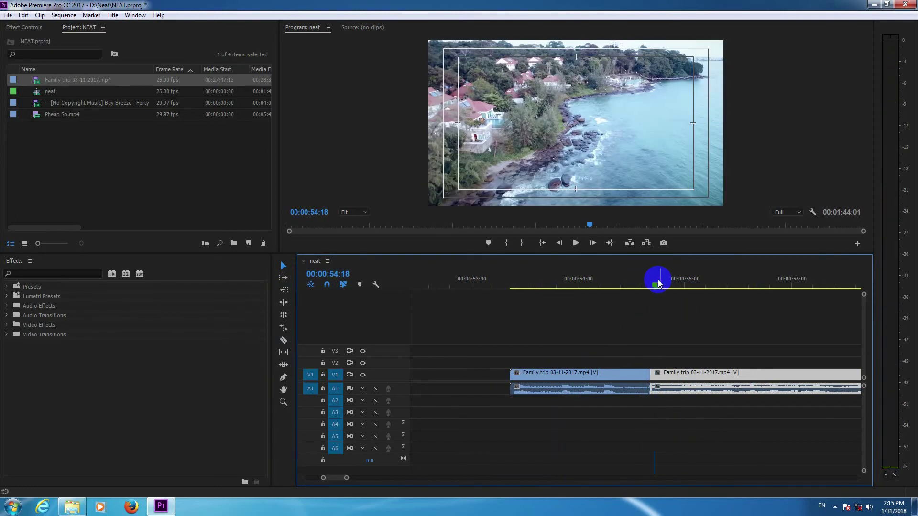
{"action": "key", "text": "minus"}
{"action": "key", "text": "minus"}
{"action": "key", "text": "equal"}
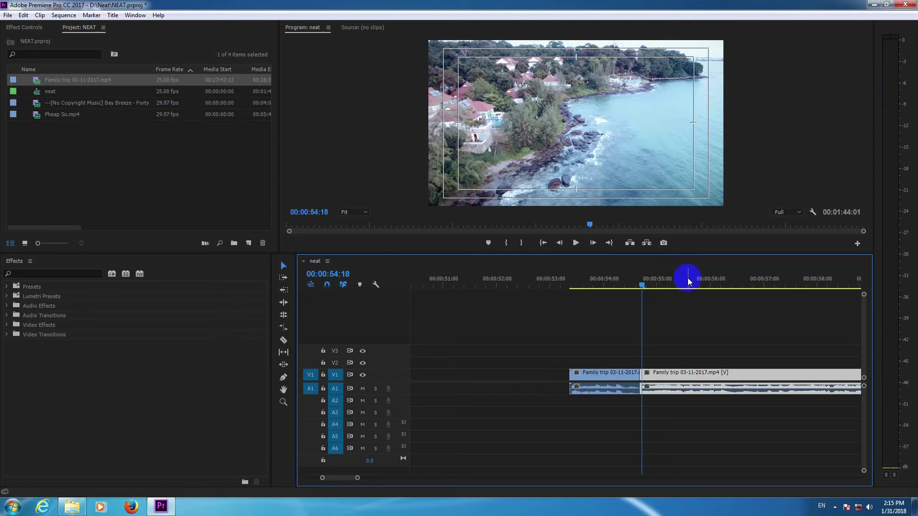
{"action": "left_click", "coordinate": [686, 278]}
{"action": "key", "text": "minus"}
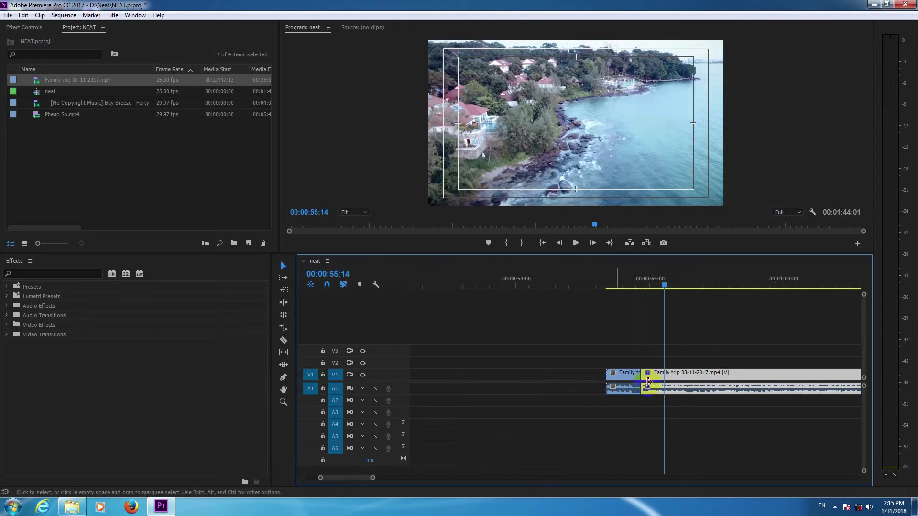
{"action": "key", "text": "minus"}
{"action": "key", "text": "minus"}
{"action": "key", "text": "minus"}
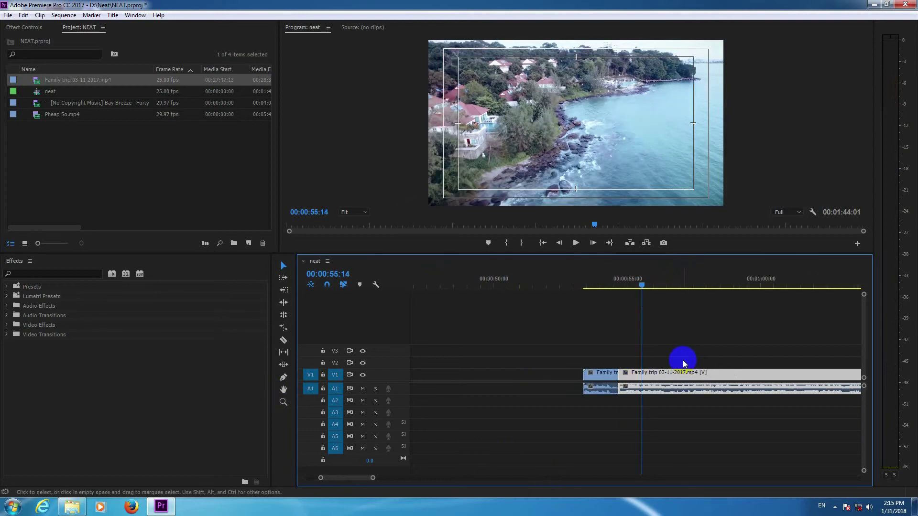
{"action": "key", "text": "equal"}
{"action": "key", "text": "equal"}
- Split the second Family trip piece at 00:00:55:20 with Add Edit and select the remaining clip after the cut
{"action": "mouse_move", "coordinate": [647, 287]}
{"action": "left_mouse_down"}
{"action": "mouse_move", "coordinate": [656, 286]}
{"action": "mouse_move", "coordinate": [643, 301]}
{"action": "left_mouse_up"}
{"action": "key", "text": "equal"}
{"action": "key", "text": "equal"}
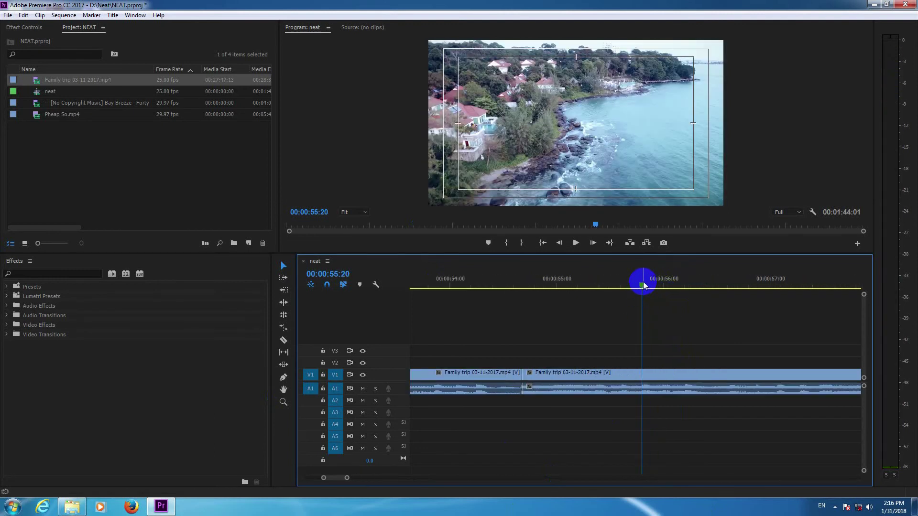
{"action": "key", "text": "minus"}
{"action": "left_click", "coordinate": [657, 381]}
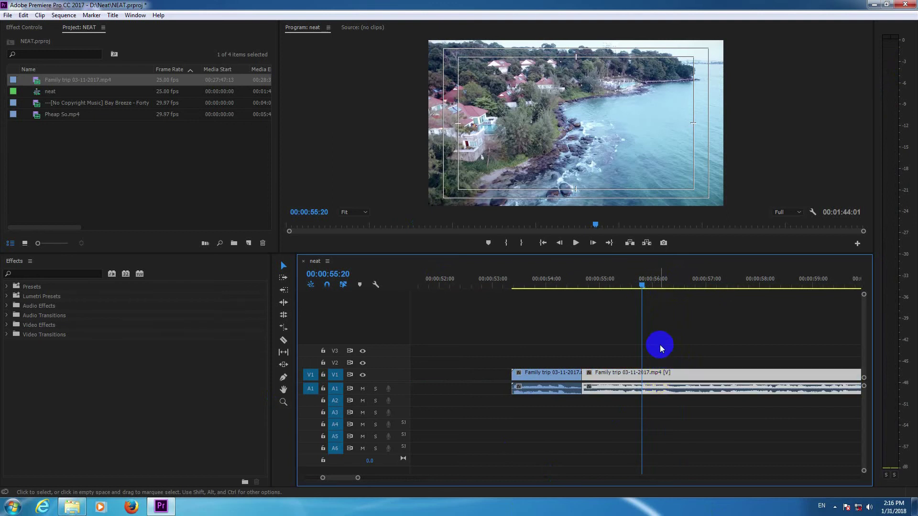
{"action": "key", "text": "ctrl+k"}
{"action": "left_click", "coordinate": [651, 375]}
- Find the pool scene and split the remaining Family trip clip with the Razor tool at 00:01:01:24
{"action": "left_click", "coordinate": [647, 285]}
{"action": "key", "text": "minus"}
{"action": "left_click_drag", "start_coordinate": [653, 286], "coordinate": [746, 289]}
{"action": "key", "text": "minus"}
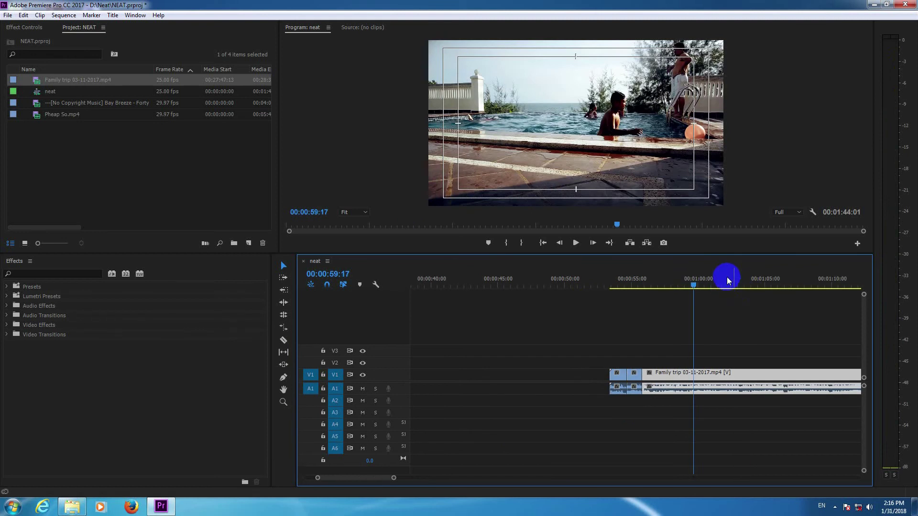
{"action": "left_click", "coordinate": [723, 278]}
{"action": "key", "text": "equal"}
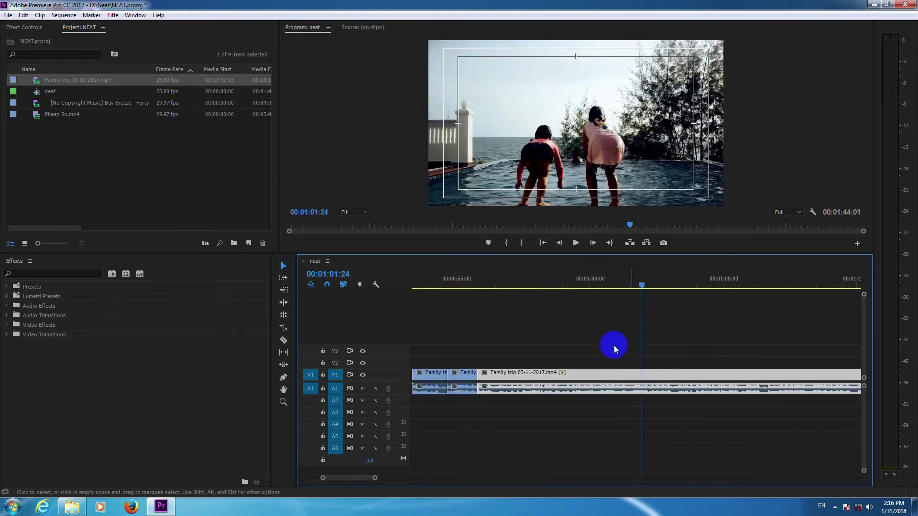
{"action": "key", "text": "minus"}
{"action": "left_click", "coordinate": [598, 389]}
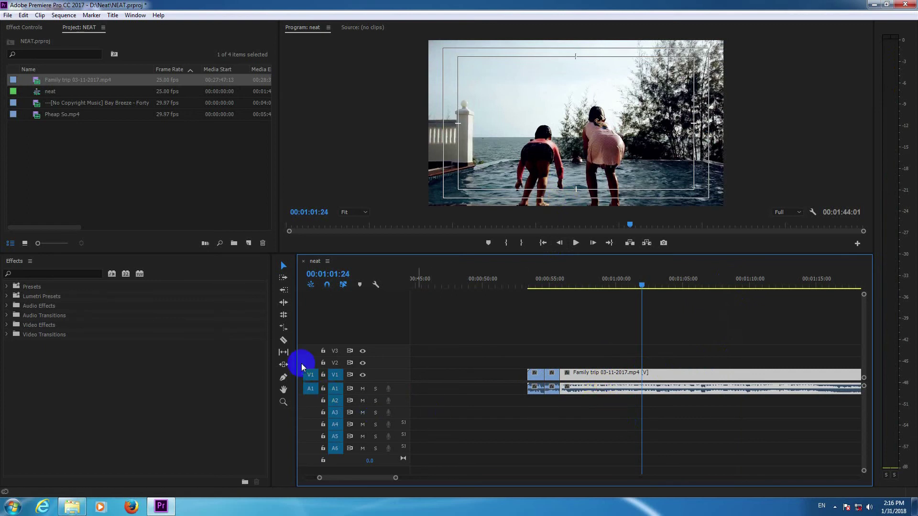
{"action": "left_click", "coordinate": [286, 345]}
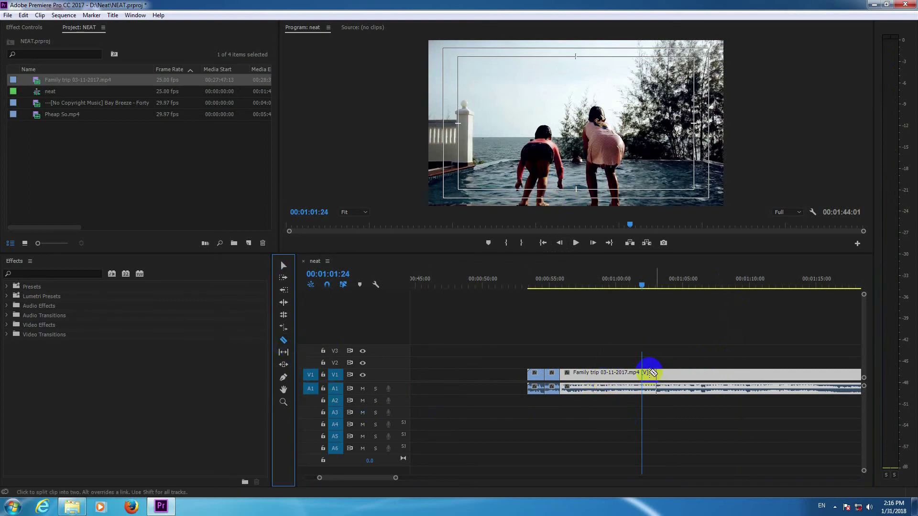
{"action": "left_click", "coordinate": [642, 374]}
- Delete the piece between 00:00:55:20 and 00:01:01:24 and move the following clip back to close the gap
{"action": "left_click", "coordinate": [276, 269]}
{"action": "left_click", "coordinate": [284, 265]}
{"action": "left_click_drag", "start_coordinate": [606, 360], "coordinate": [605, 405]}
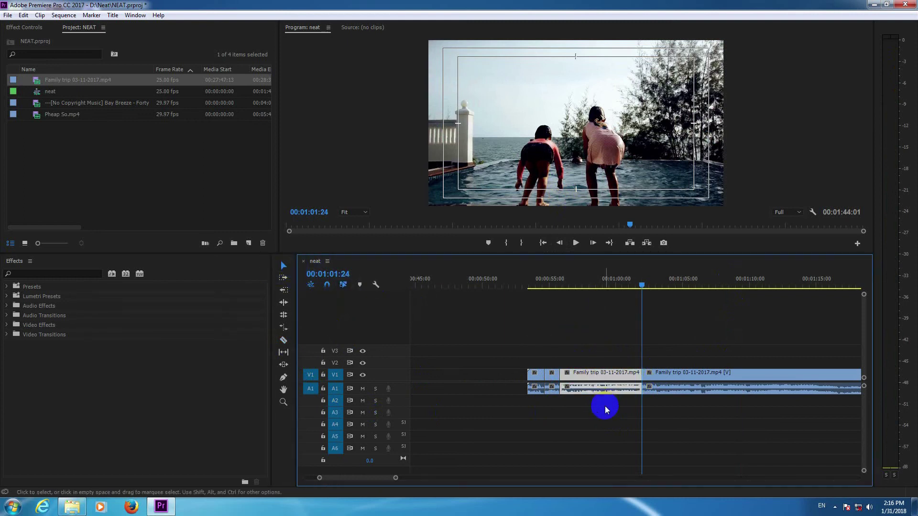
{"action": "key", "text": "Delete"}
{"action": "left_click", "coordinate": [660, 381]}
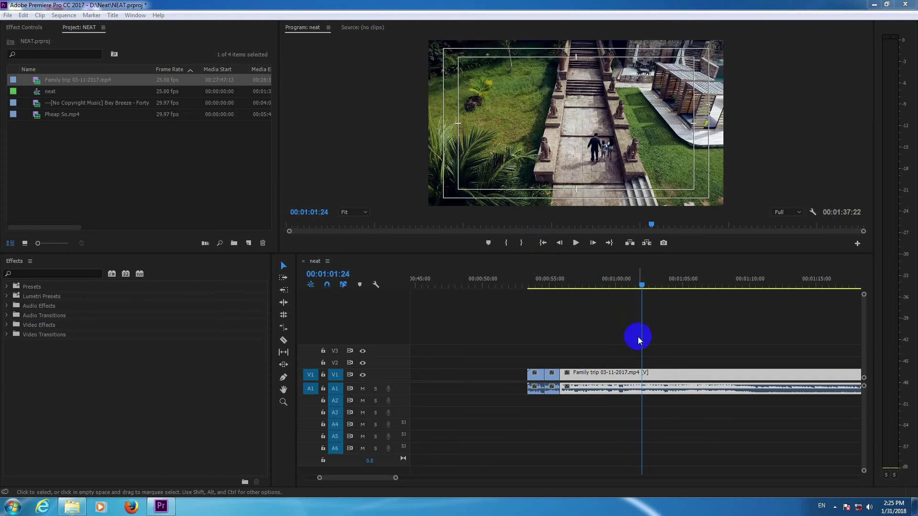
- Split the last Family trip clip at 00:00:56:19 with Add Edit
{"action": "left_click", "coordinate": [583, 283]}
{"action": "left_click_drag", "start_coordinate": [581, 285], "coordinate": [574, 285]}
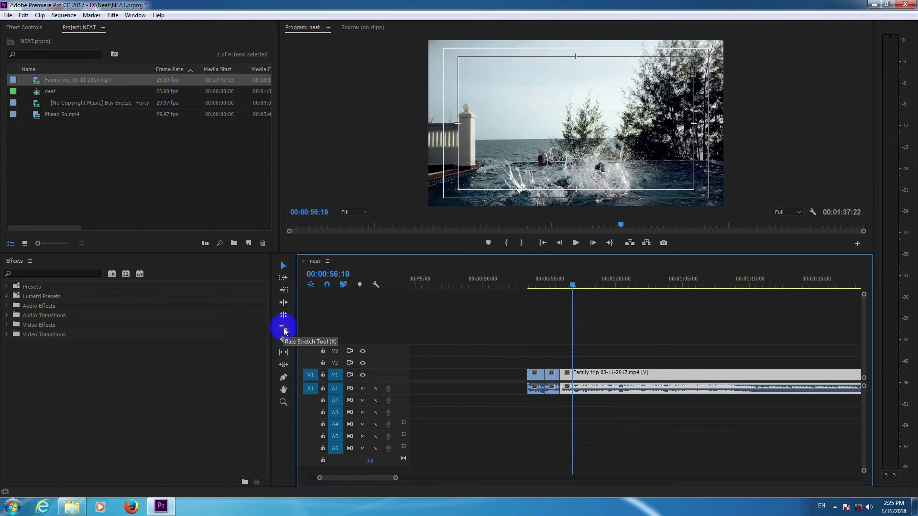
{"action": "key", "text": "="}
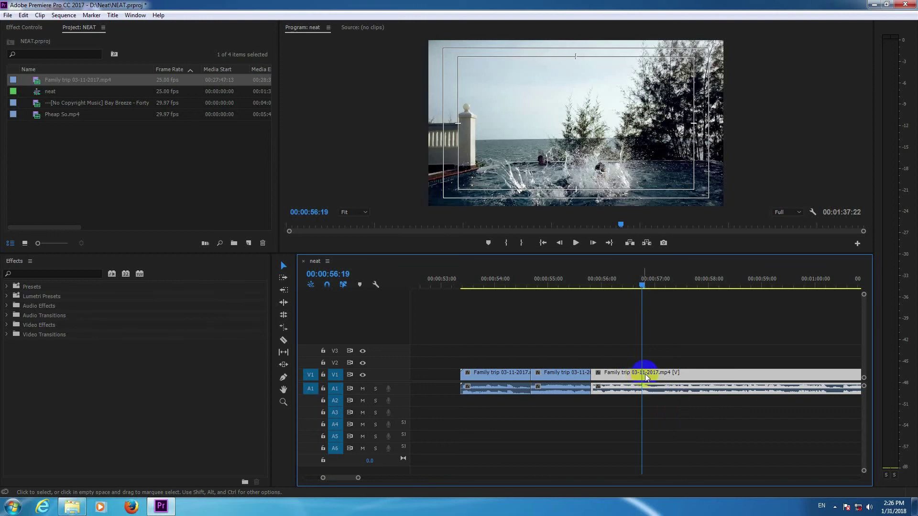
{"action": "key", "text": "ctrl+k"}
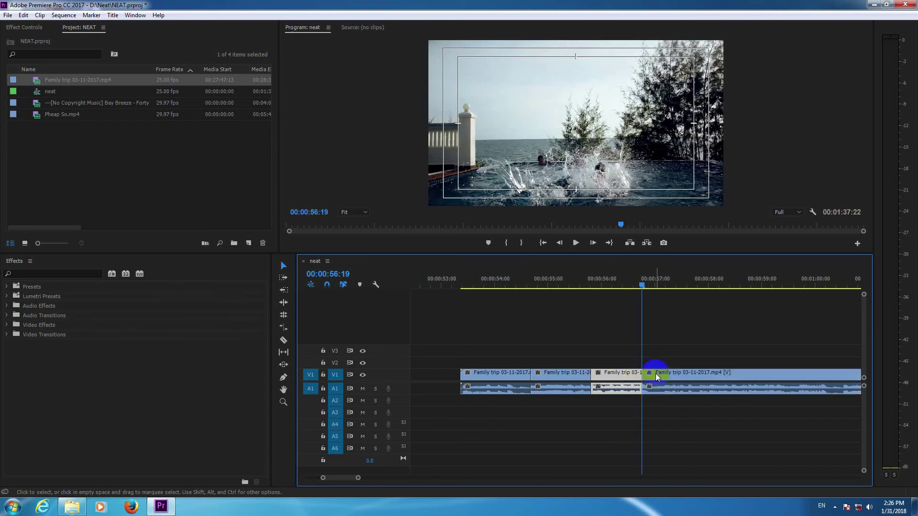
- Add another cut at 00:00:57:04 and select the short piece between the last two cuts
{"action": "key", "text": "="}
{"action": "key", "text": "="}
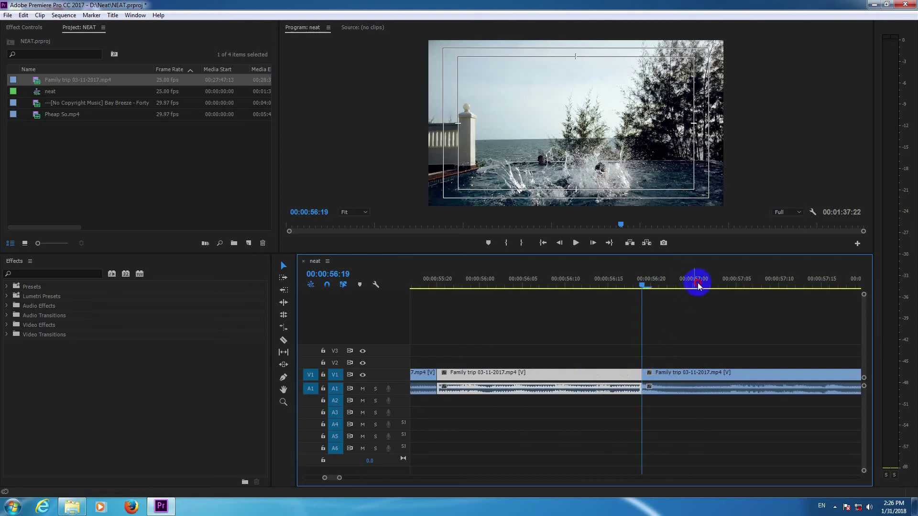
{"action": "left_click_drag", "start_coordinate": [707, 285], "coordinate": [730, 287]}
{"action": "key", "text": "ctrl+k"}
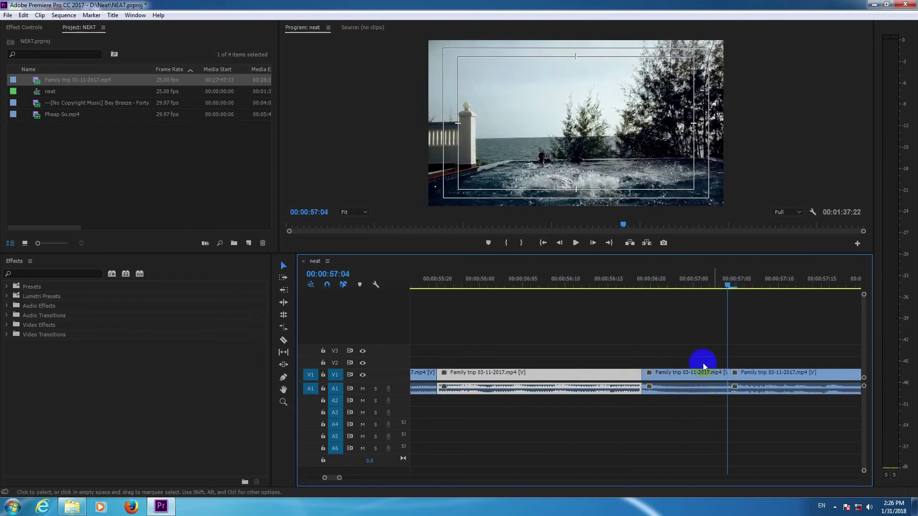
{"action": "left_click", "coordinate": [700, 377]}
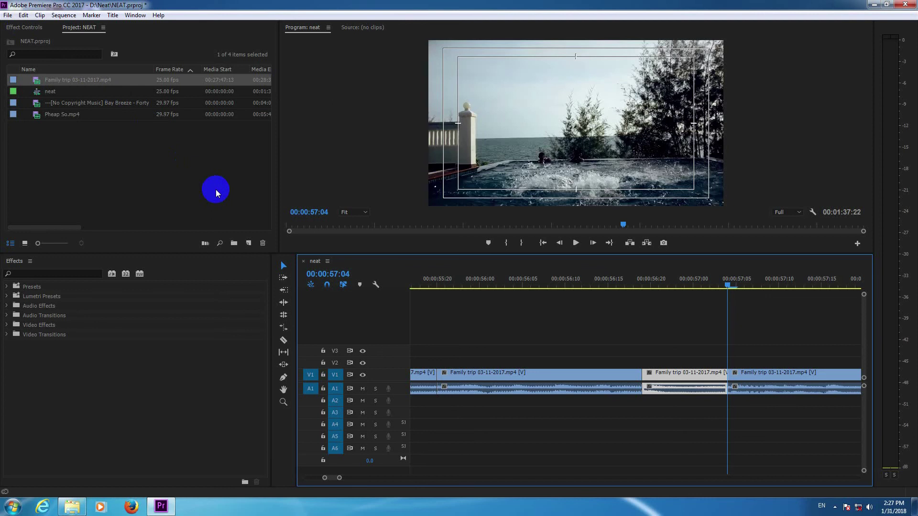
- In the keyboard shortcut settings, search for "add" and assign Q as an additional shortcut for the Add Edit command
{"action": "left_click", "coordinate": [23, 15]}
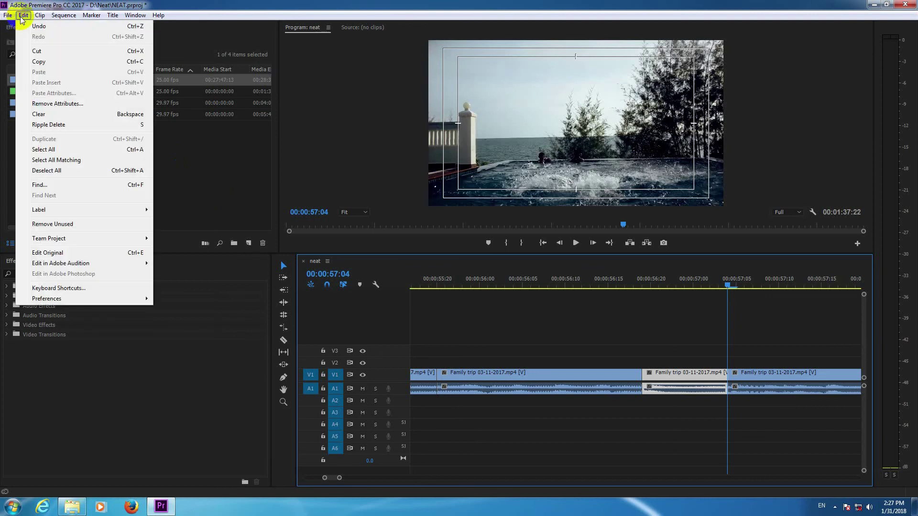
{"action": "left_click", "coordinate": [59, 288]}
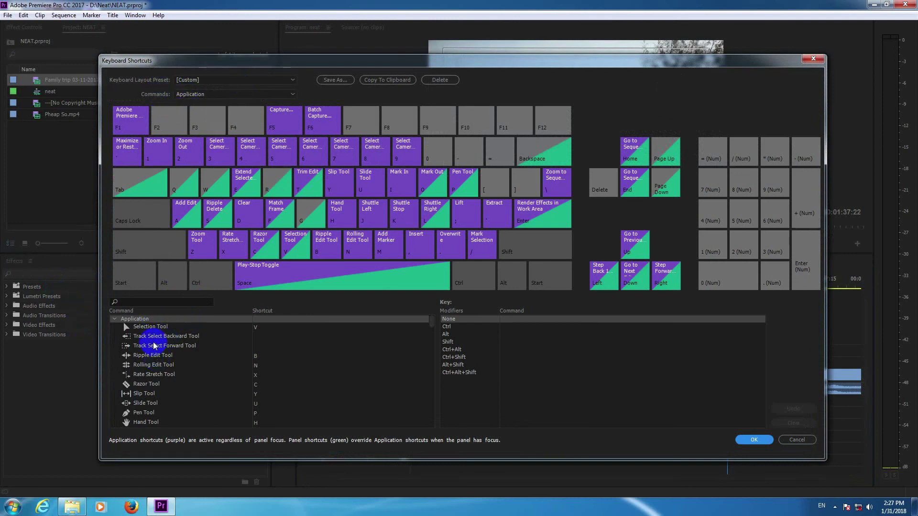
{"action": "scroll", "coordinate": [150, 377], "scroll_direction": "down", "scroll_amount": 10}
{"action": "scroll", "coordinate": [151, 385], "scroll_direction": "up", "scroll_amount": 10}
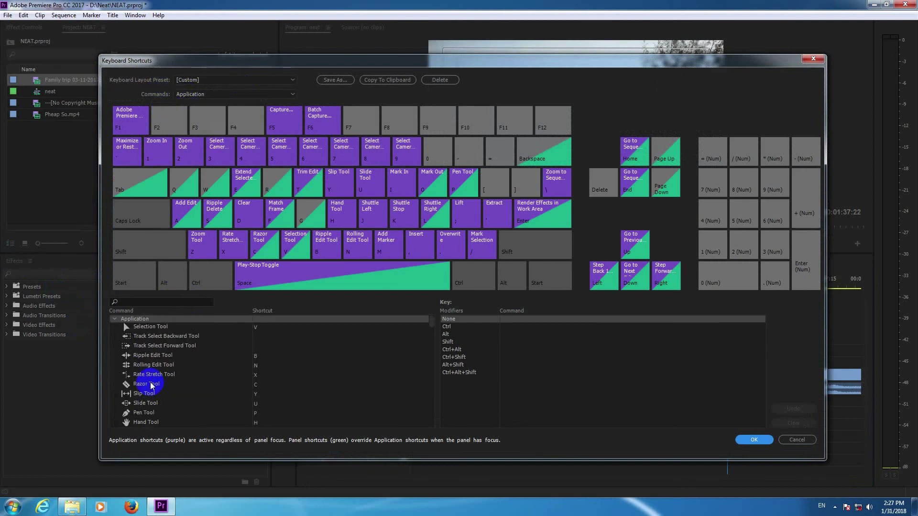
{"action": "left_click", "coordinate": [165, 302]}
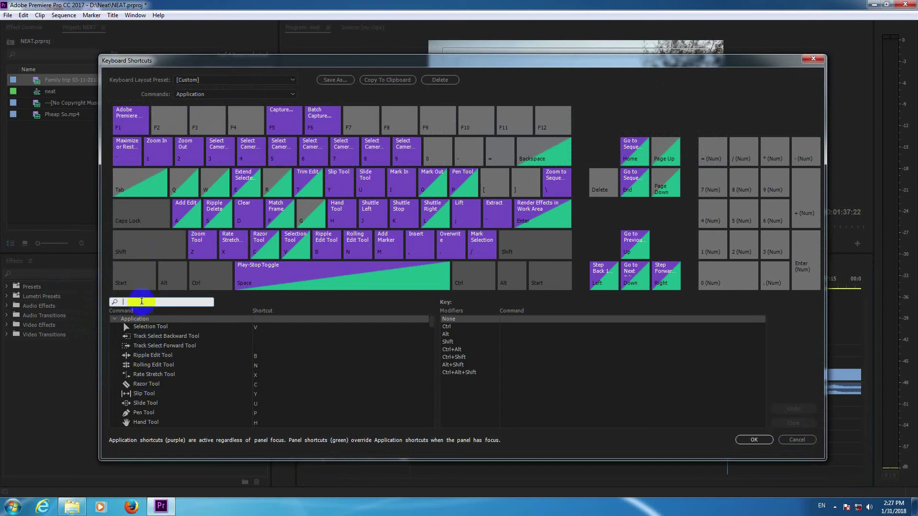
{"action": "type", "text": "add"}
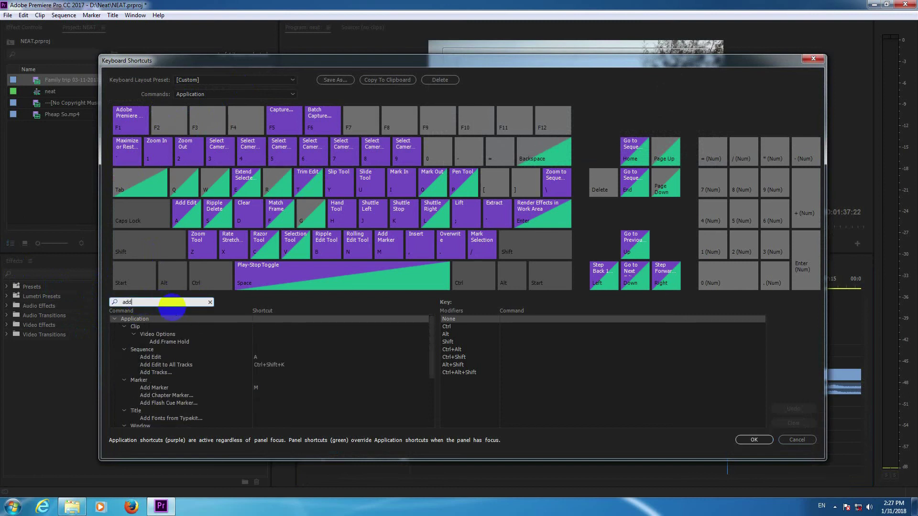
{"action": "left_click", "coordinate": [159, 359]}
{"action": "left_click", "coordinate": [257, 361]}
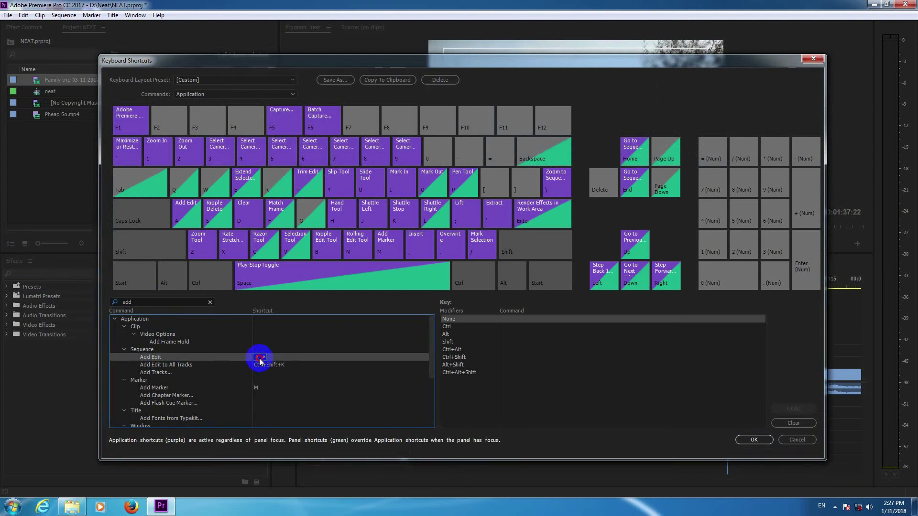
{"action": "key", "text": "q"}
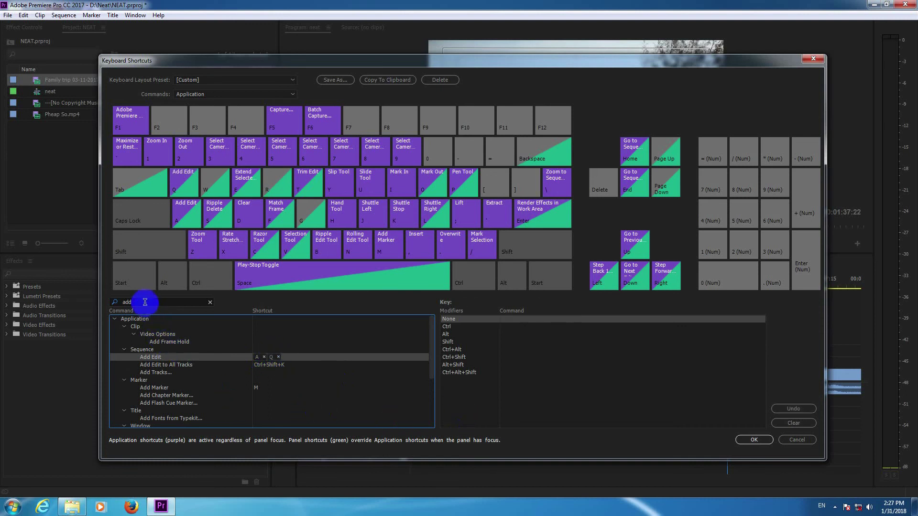
- Search the keyboard shortcuts for "zoom" to check the zoom commands, and accept the shortcut settings
{"action": "left_click_drag", "start_coordinate": [145, 302], "coordinate": [116, 303]}
{"action": "type", "text": "zom"}
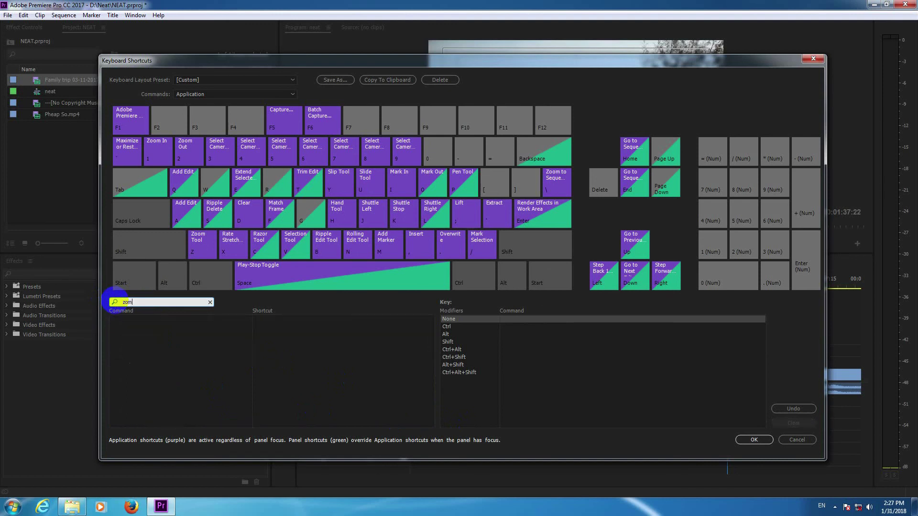
{"action": "key", "text": "BackSpace"}
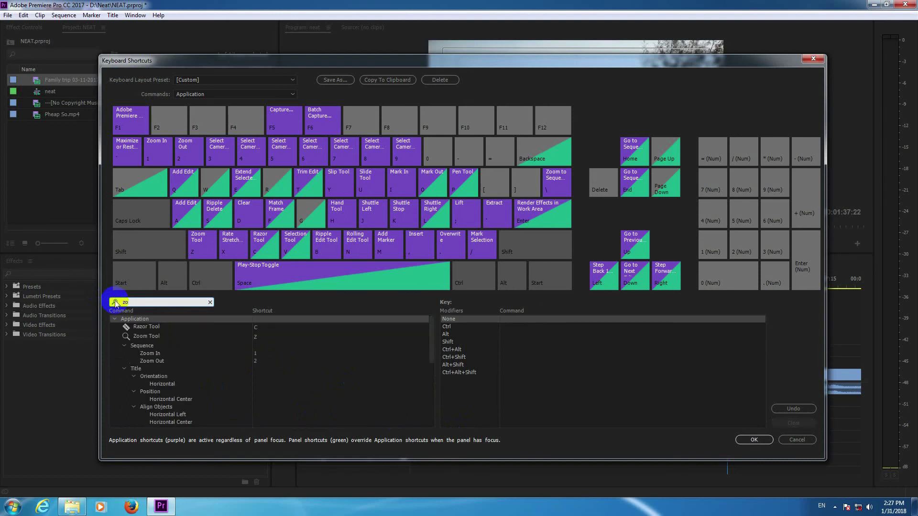
{"action": "type", "text": "oo"}
{"action": "key", "text": "BackSpace"}
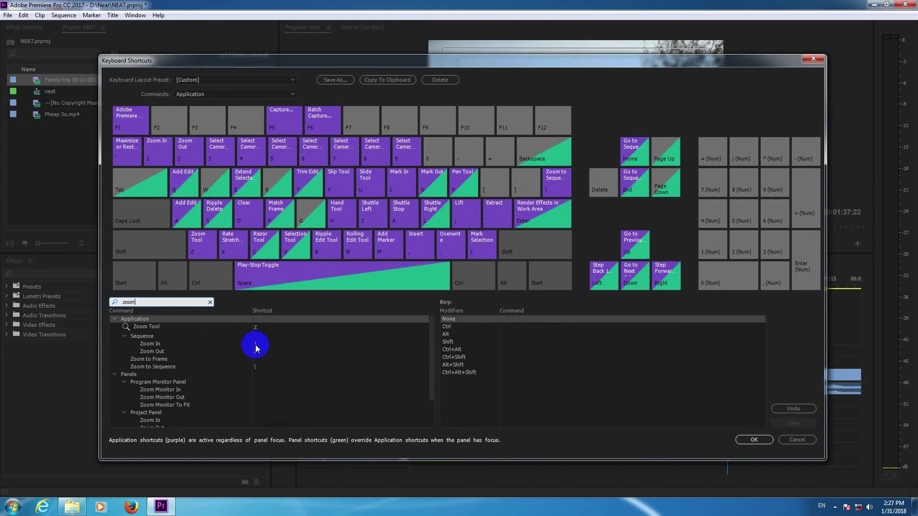
{"action": "left_click", "coordinate": [750, 440]}
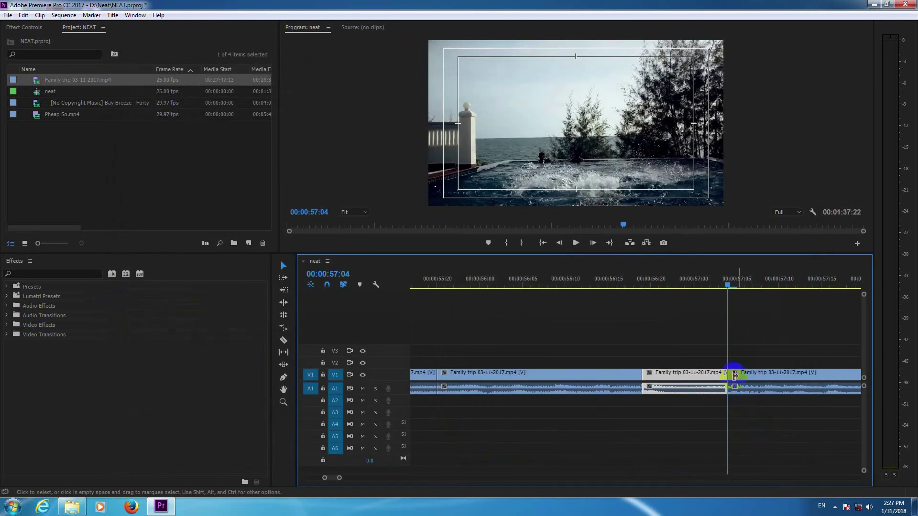
- Place the playhead at 00:00:57:11 and examine the surrounding cuts at different timeline zoom levels
{"action": "left_click", "coordinate": [782, 285]}
{"action": "key", "text": "minus"}
{"action": "key", "text": "minus"}
{"action": "key", "text": "minus"}
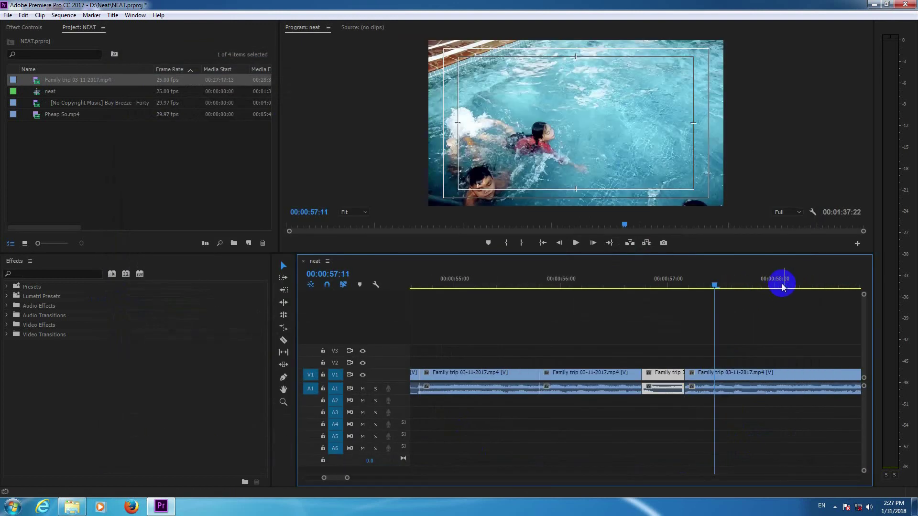
{"action": "key", "text": "minus"}
{"action": "key", "text": "minus"}
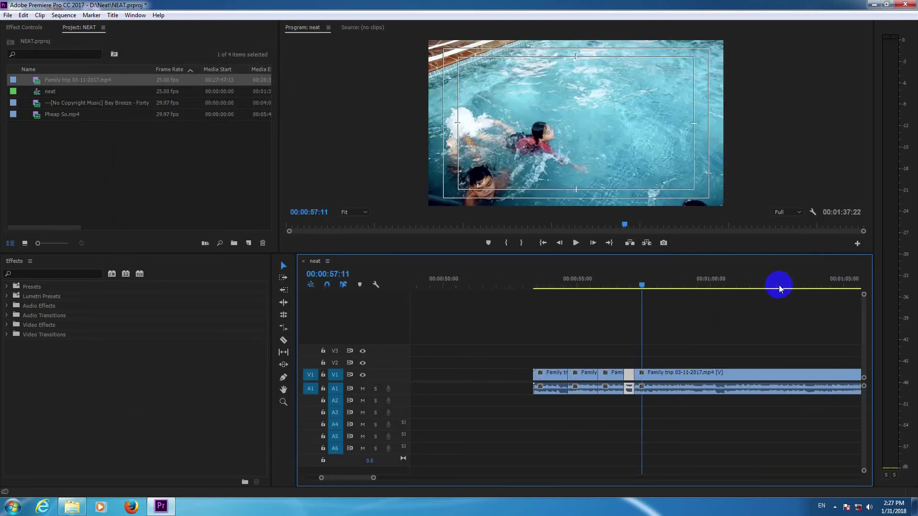
{"action": "key", "text": "minus"}
{"action": "key", "text": "minus"}
{"action": "key", "text": "minus"}
{"action": "key", "text": "minus"}
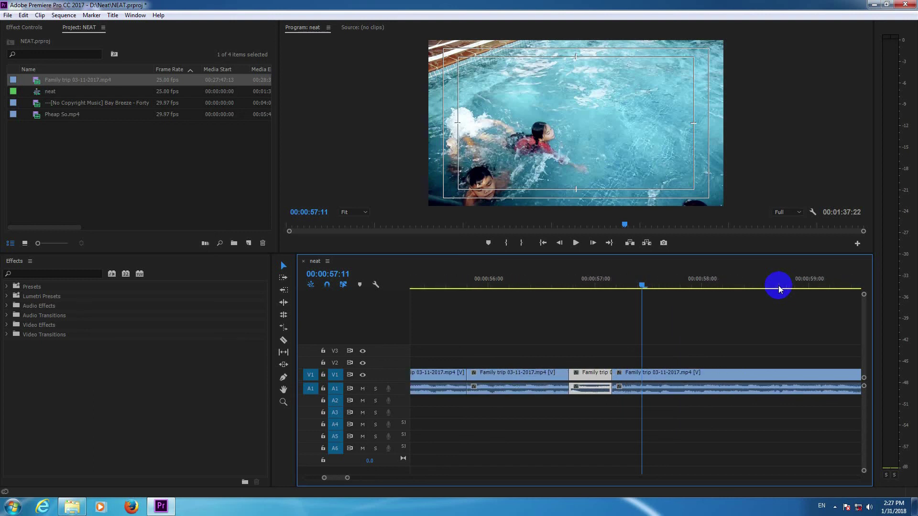
{"action": "key", "text": "minus"}
{"action": "key", "text": "equal"}
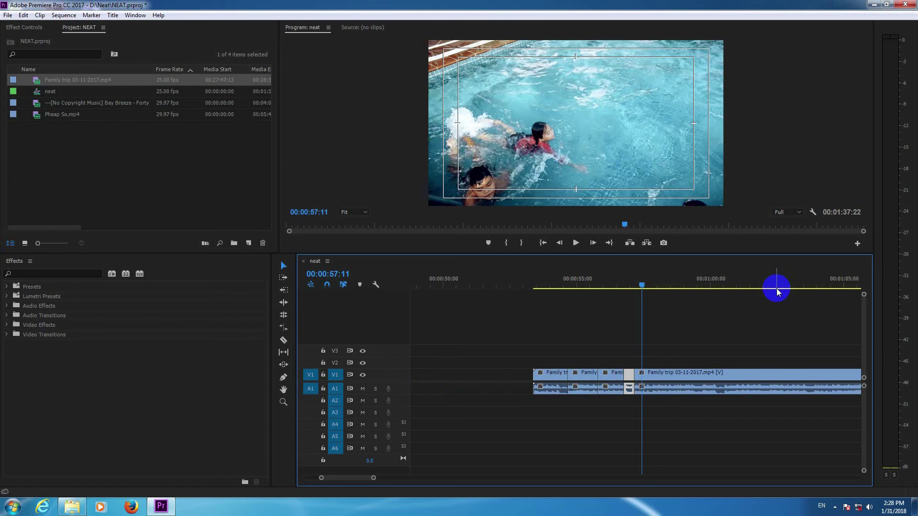
- Split the last Family trip clip at 00:00:59:06 with Add Edit
{"action": "left_click", "coordinate": [690, 280]}
{"action": "key", "text": "equal"}
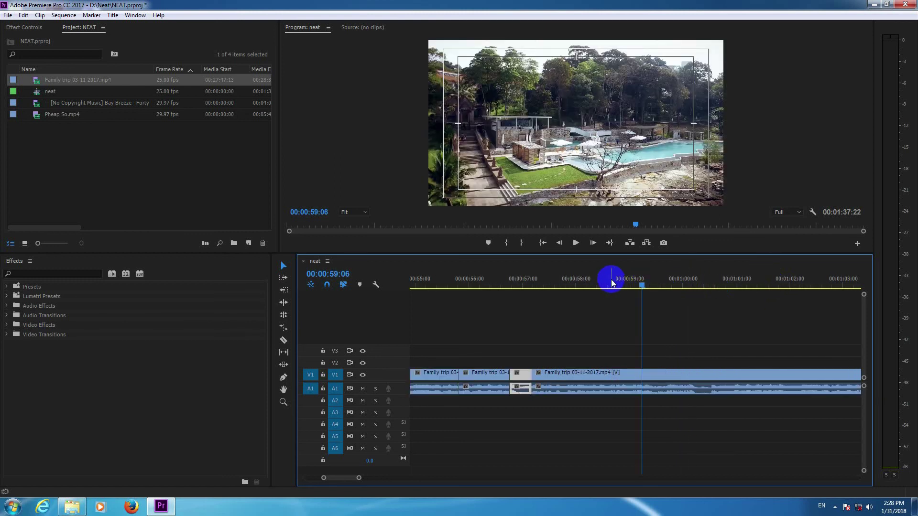
{"action": "left_click", "coordinate": [652, 378]}
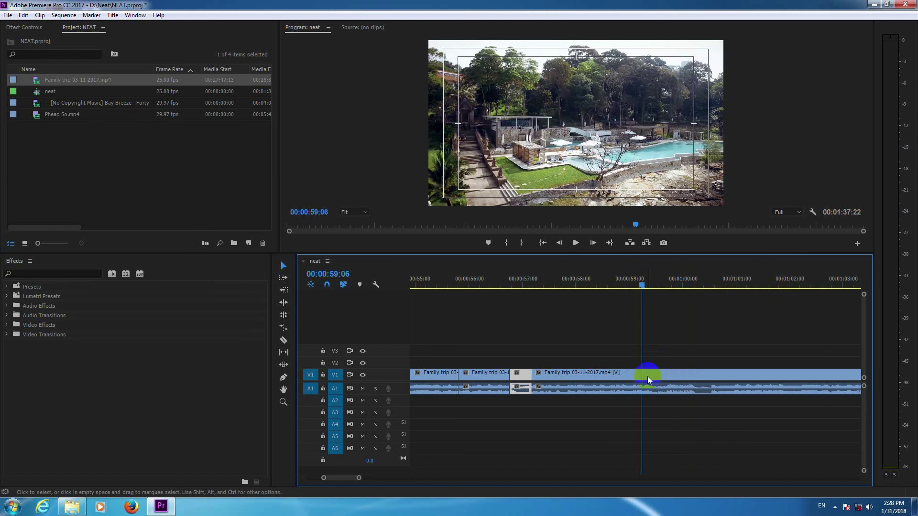
{"action": "key", "text": "ctrl+k"}
- Add two more cuts to the Family trip footage, at 00:00:58:21 and 00:00:59:22
{"action": "left_click", "coordinate": [620, 280]}
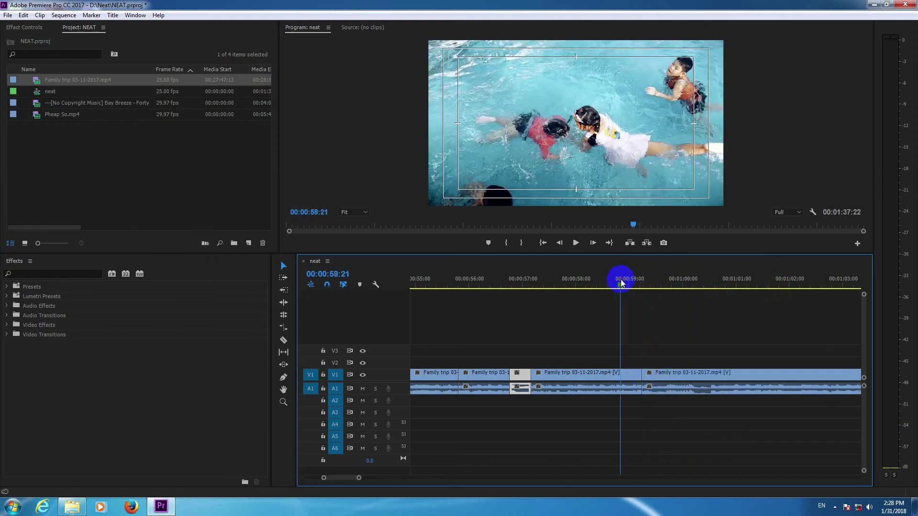
{"action": "left_click", "coordinate": [609, 386]}
{"action": "key", "text": "ctrl+k"}
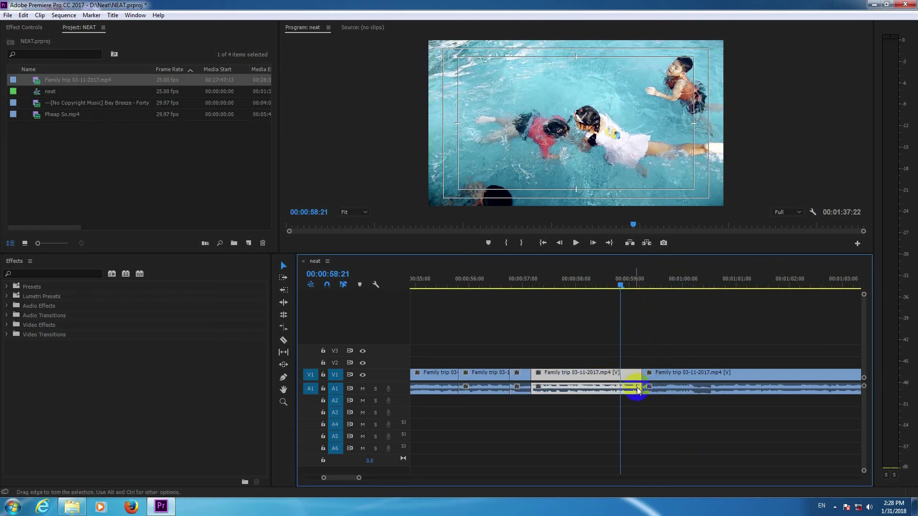
{"action": "left_click", "coordinate": [678, 286]}
{"action": "key", "text": "ctrl+k"}
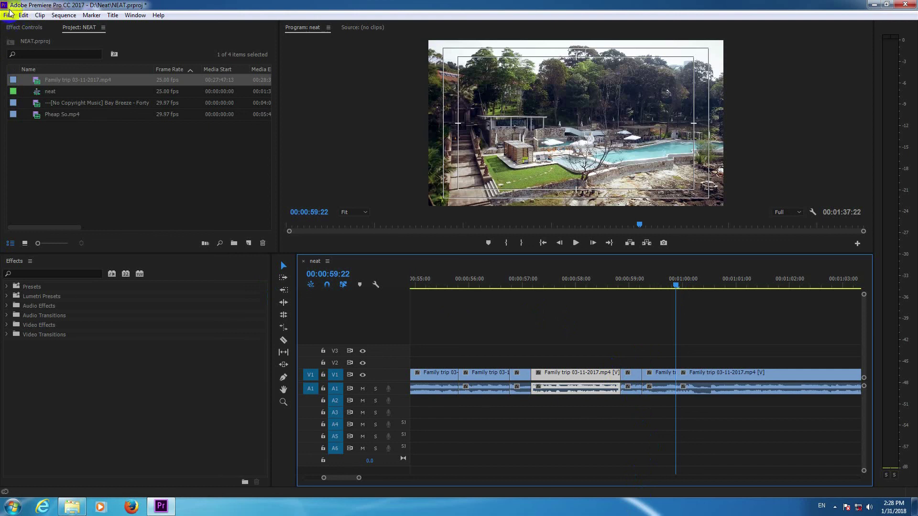
- In the keyboard shortcut settings, search for "ad" and remove the Q shortcut from the Add Edit command
{"action": "left_click", "coordinate": [23, 15]}
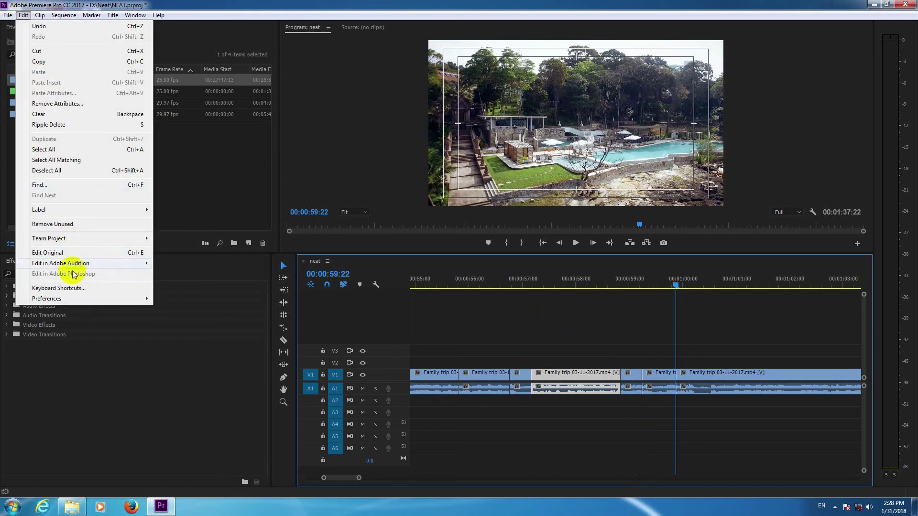
{"action": "left_click", "coordinate": [68, 287]}
{"action": "left_click", "coordinate": [149, 300]}
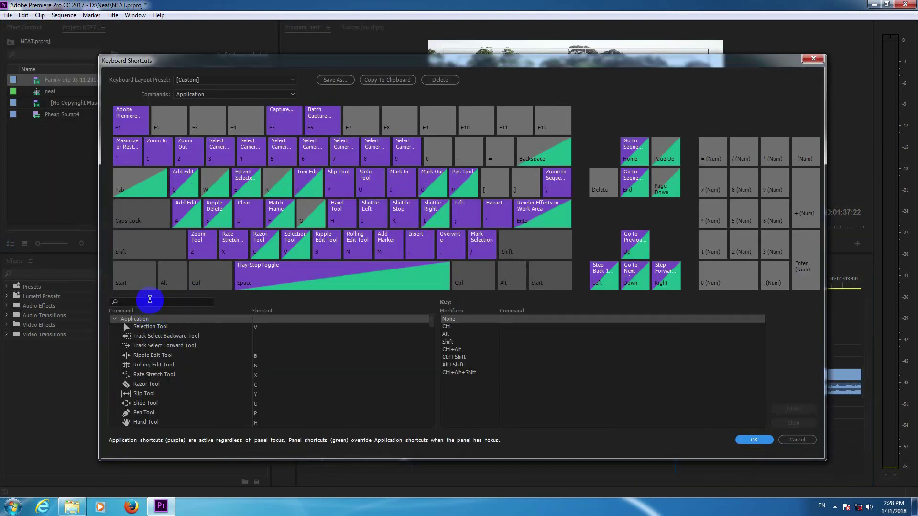
{"action": "type", "text": "ass"}
{"action": "key", "text": "BackSpace"}
{"action": "key", "text": "BackSpace"}
{"action": "type", "text": "d"}
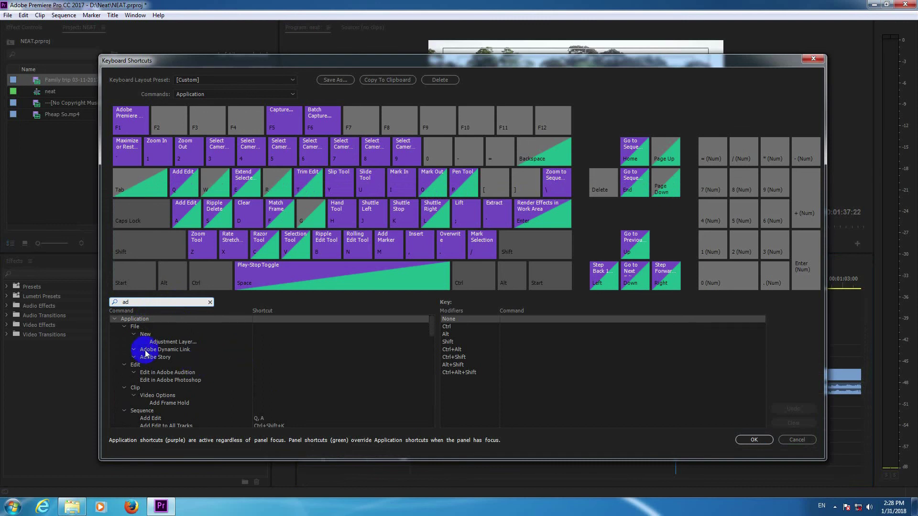
{"action": "left_click", "coordinate": [157, 416]}
{"action": "left_click", "coordinate": [256, 418]}
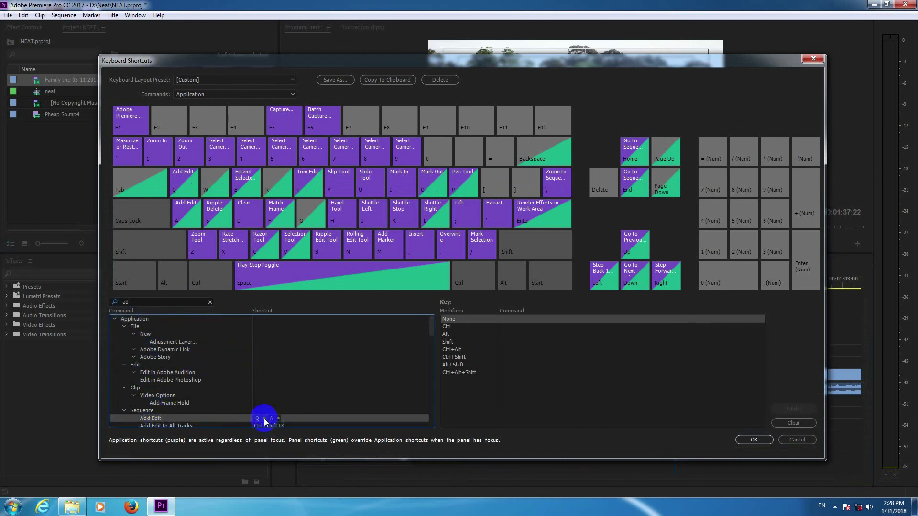
{"action": "left_click", "coordinate": [263, 419]}
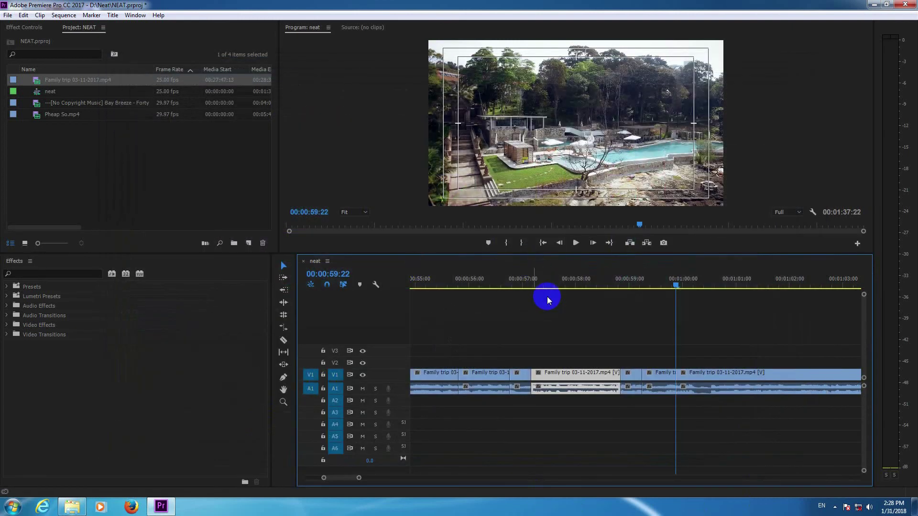
- Zoom in on the timeline around the cut at 00:00:59:22
{"action": "key", "text": "minus"}
{"action": "key", "text": "minus"}
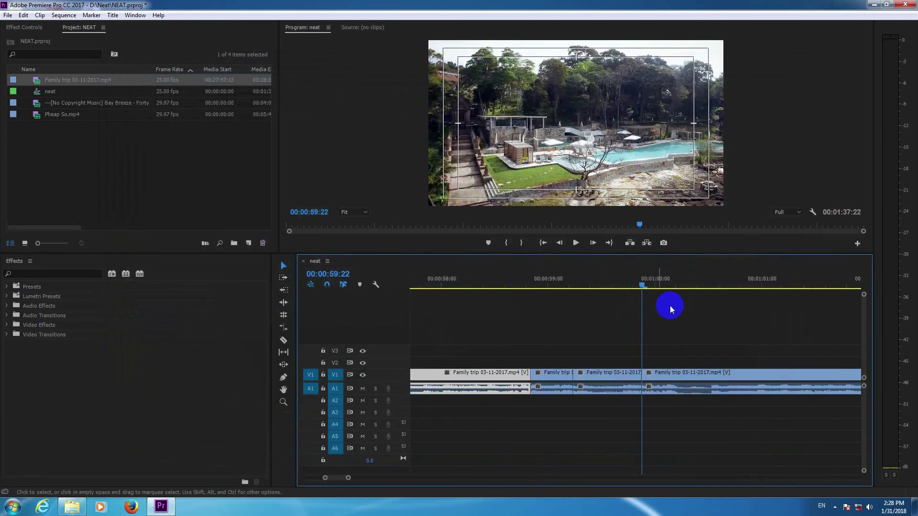